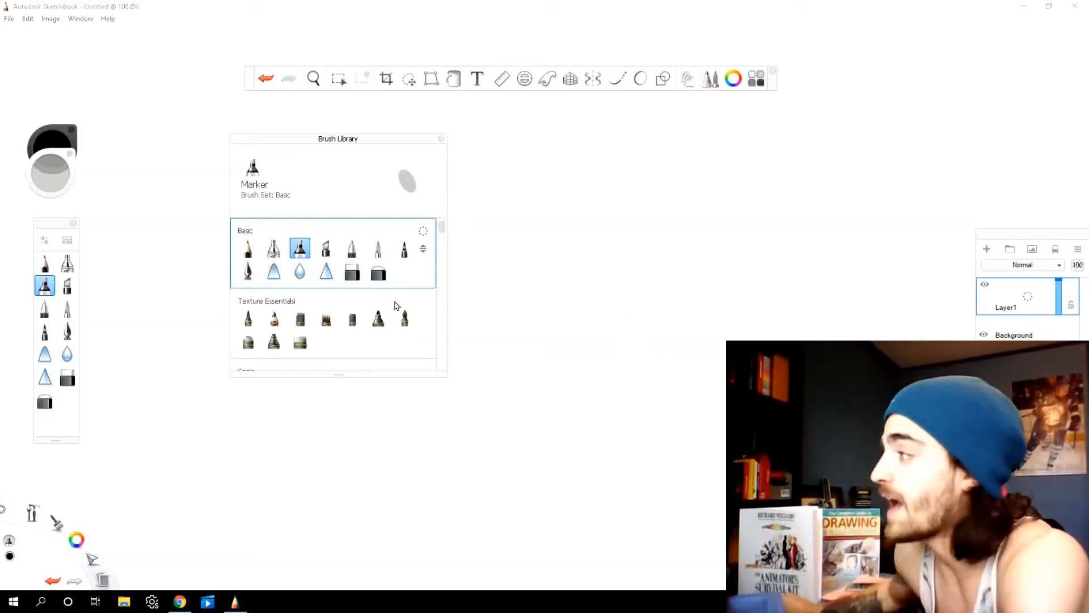
Look through the Brush Library's sets, from Basic and Texture Essentials through Copic, Traditional and Charcoal
scroll(391, 319, down, 10)
scroll(391, 319, up, 10)
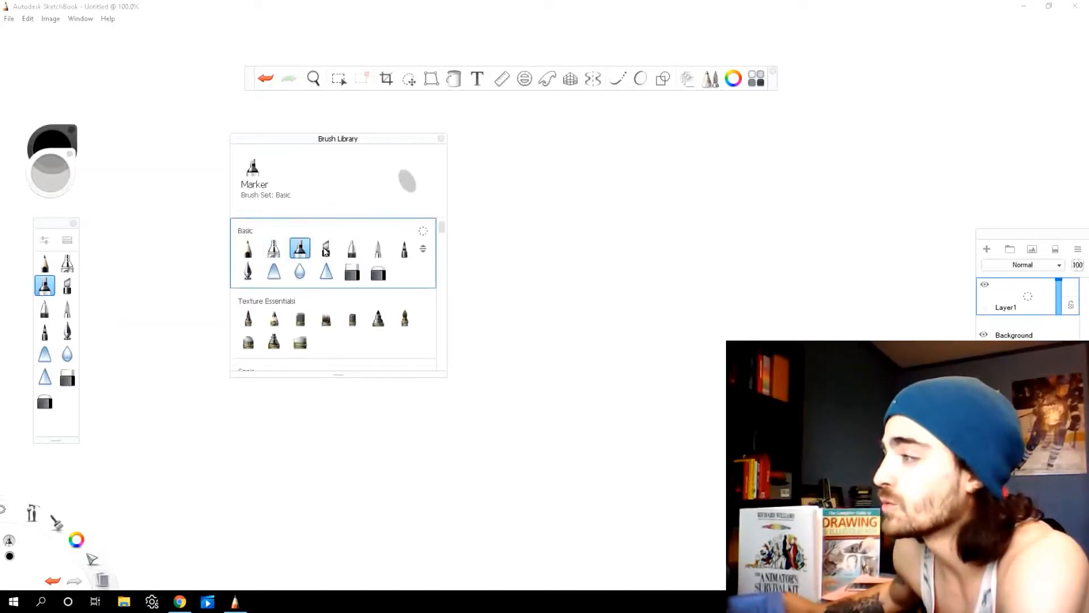
key(Escape)
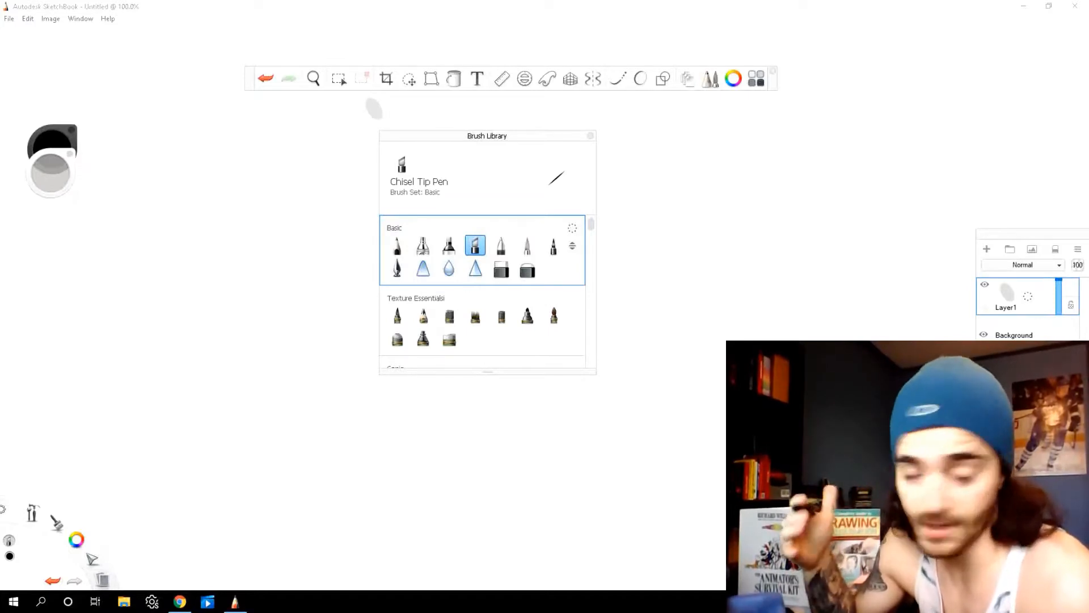
drag(475, 143, 480, 139)
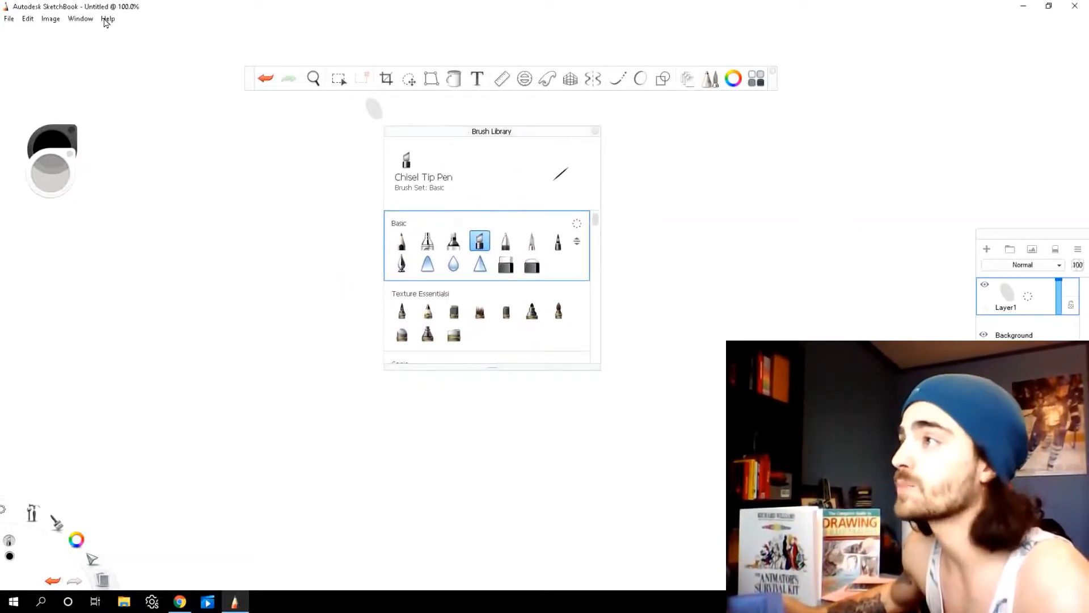
click(80, 18)
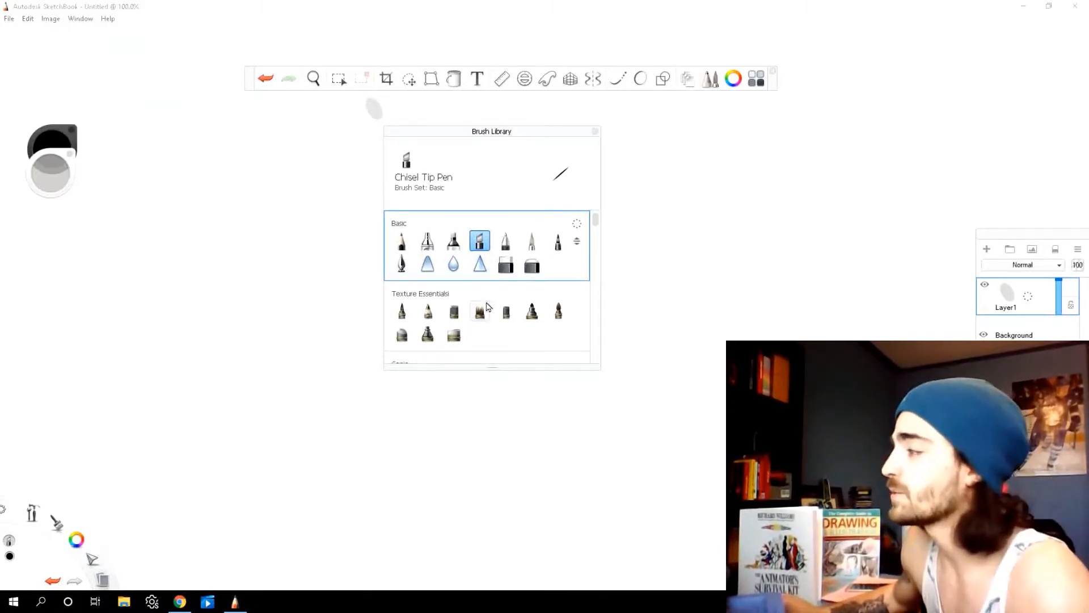
scroll(579, 301, down, 1)
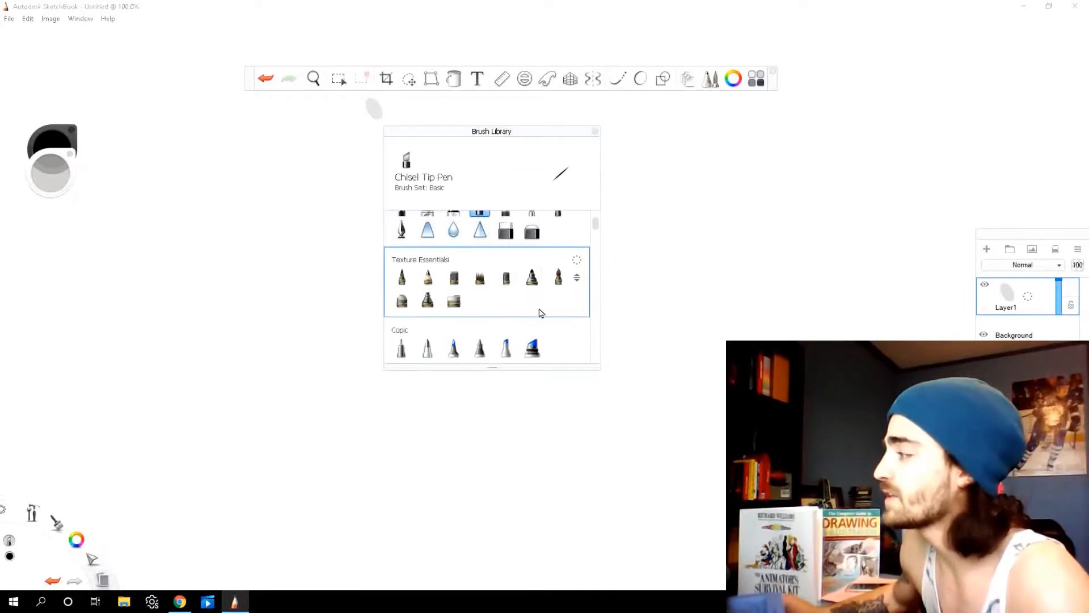
scroll(521, 238, up, 1)
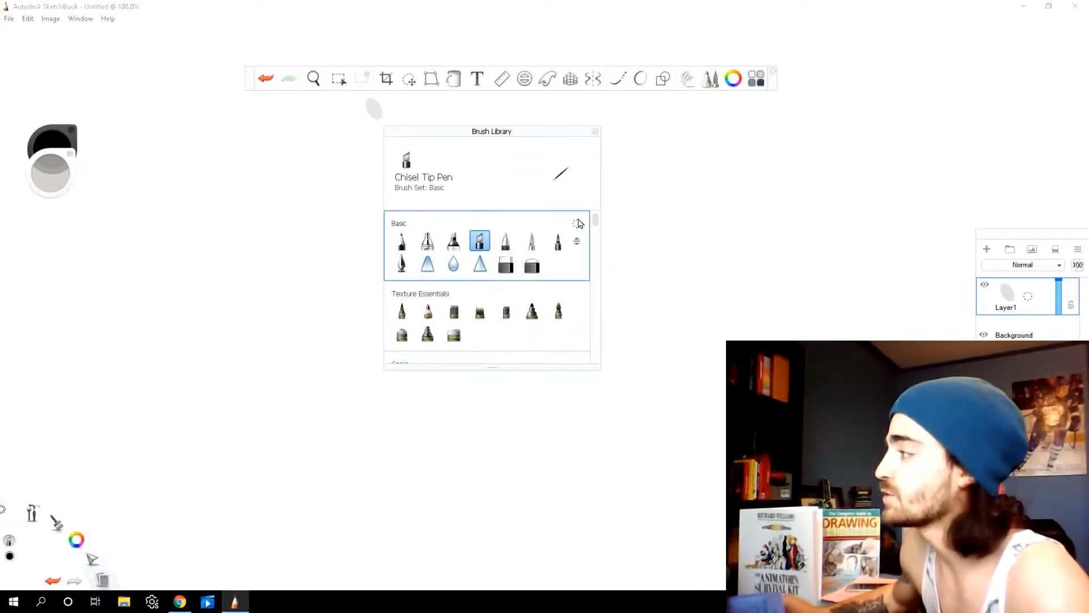
click(576, 226)
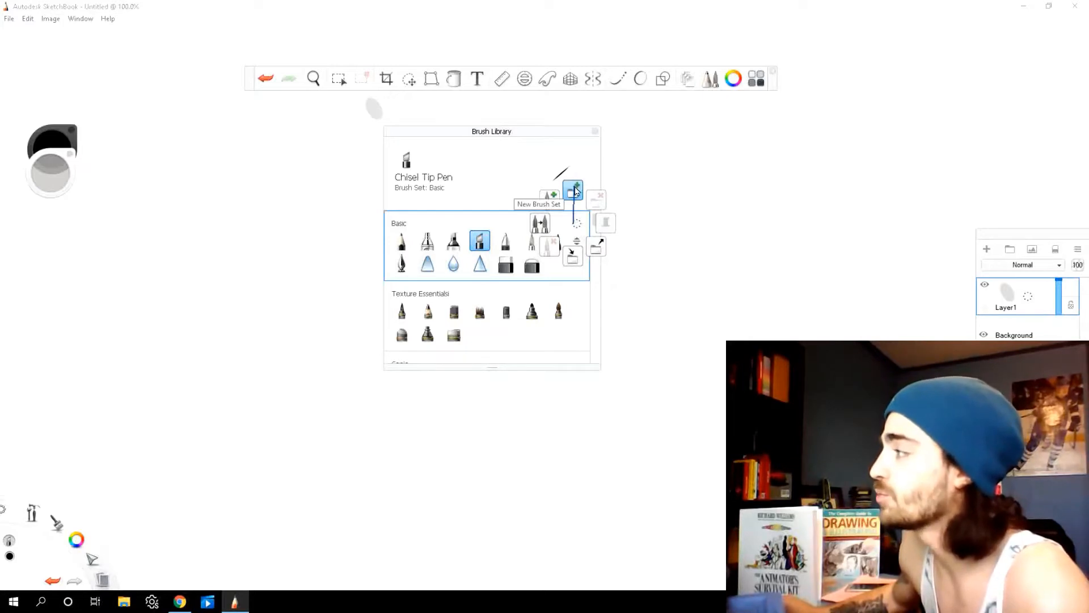
click(551, 205)
scroll(534, 273, down, 1)
scroll(559, 267, up, 1)
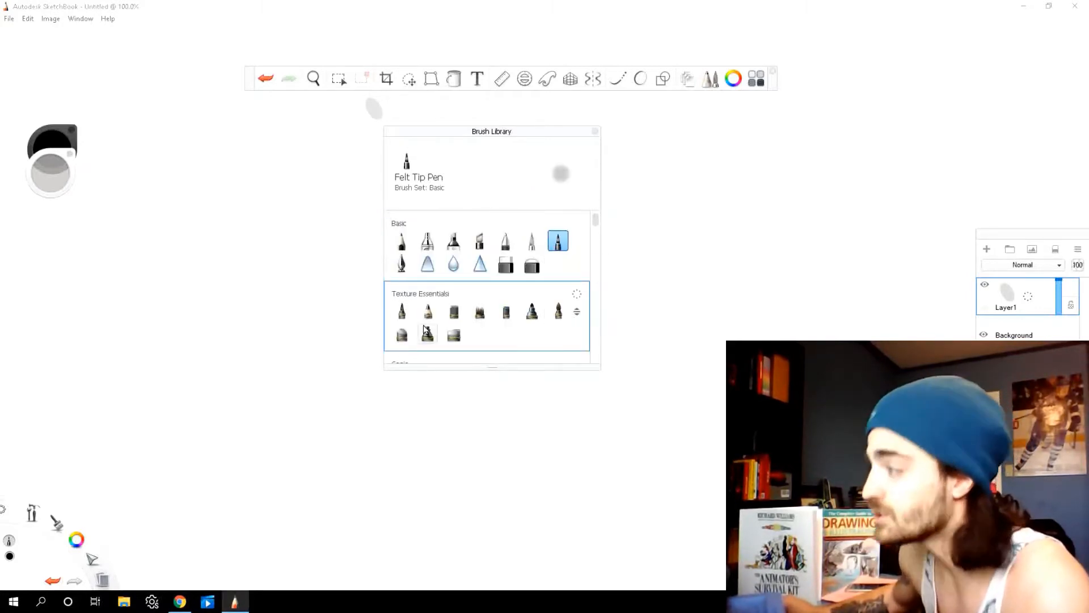
scroll(536, 312, down, 3)
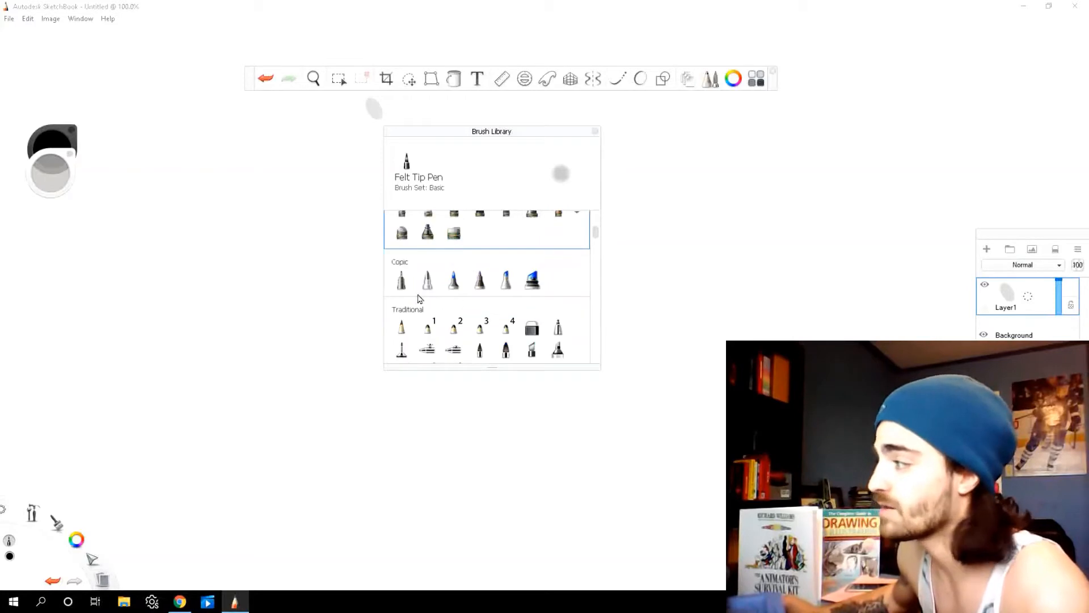
scroll(519, 292, down, 3)
scroll(459, 274, up, 1)
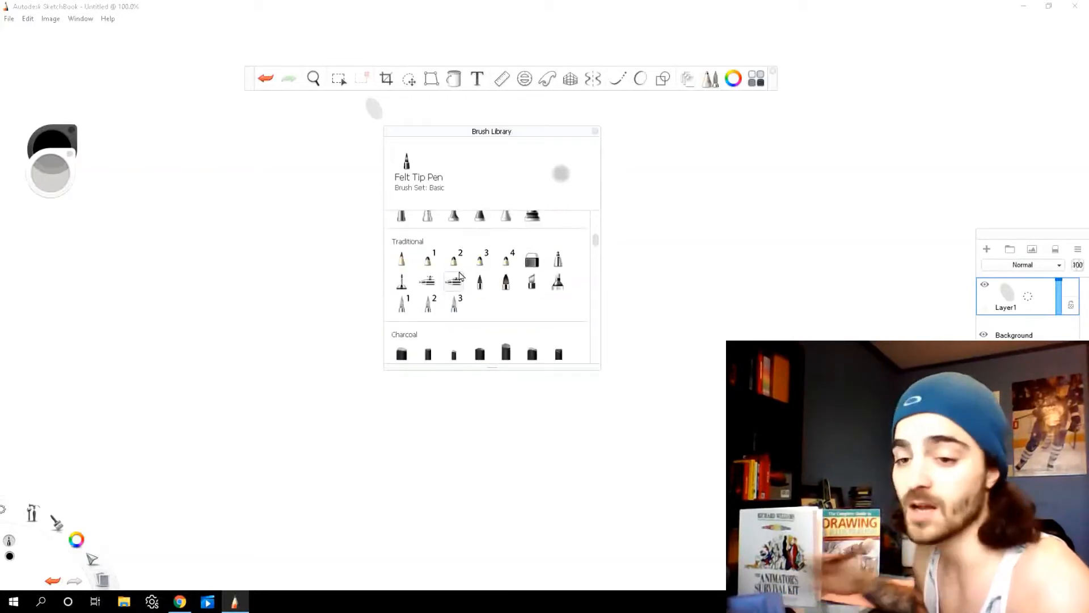
scroll(434, 312, up, 1)
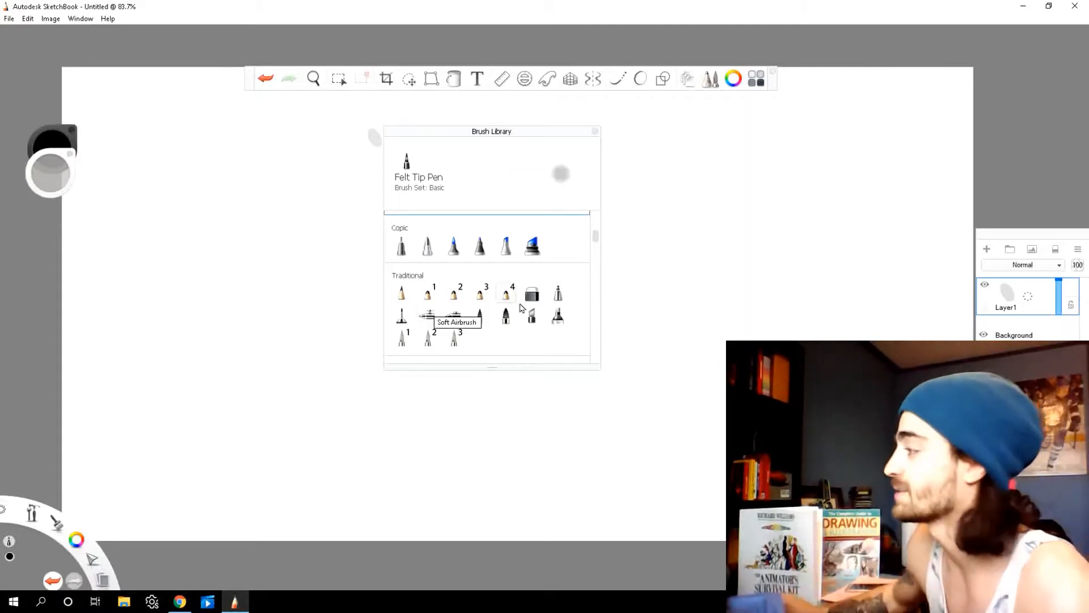
Create a new do-it-yourself brush in the Basic set, based on the Pencil as the current brush
scroll(433, 313, up, 5)
click(401, 241)
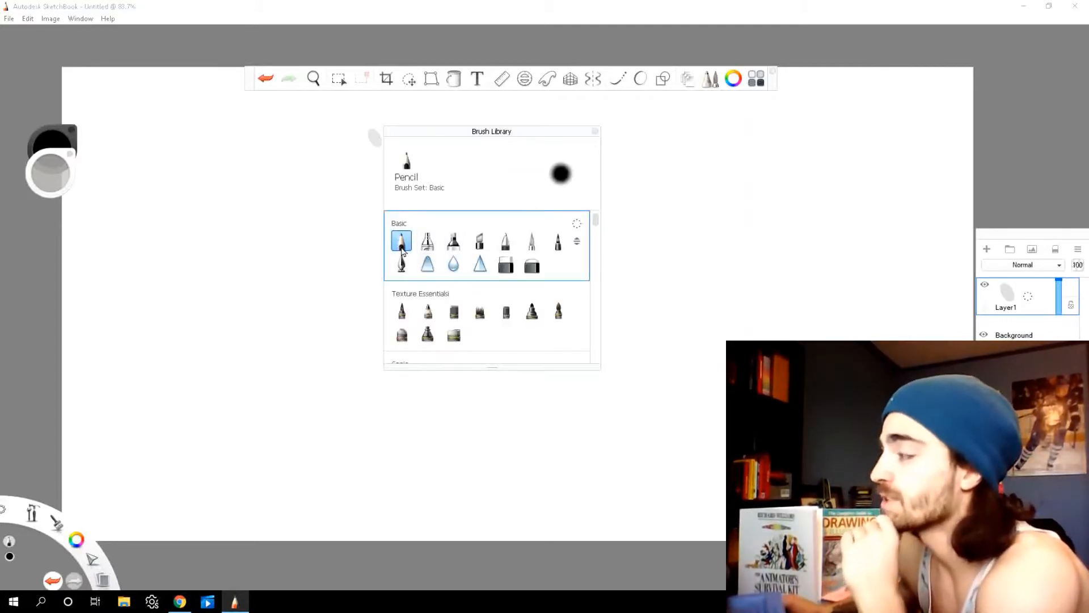
click(576, 227)
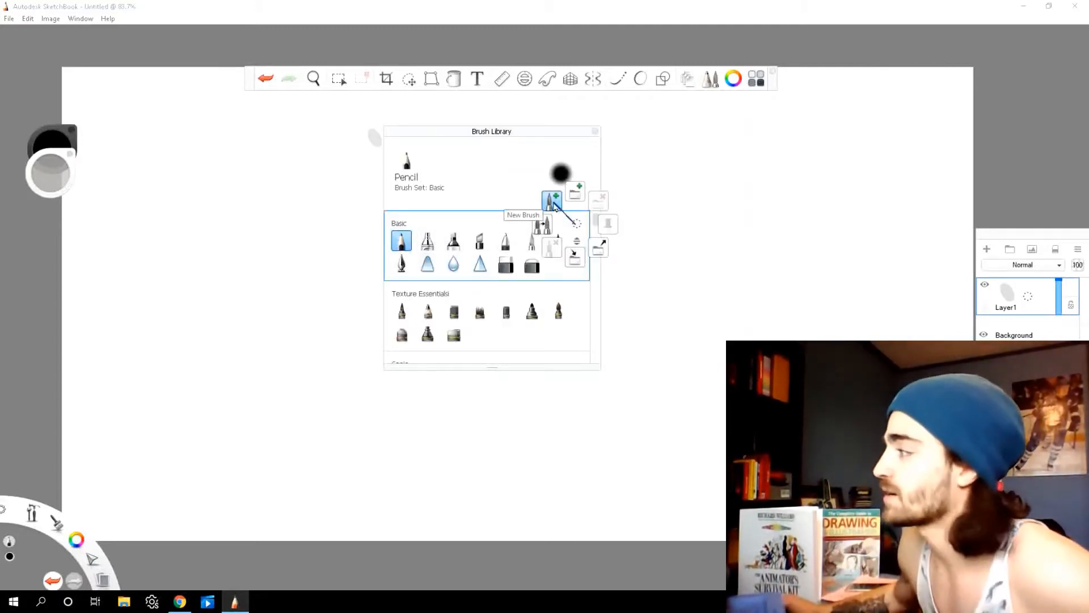
click(553, 202)
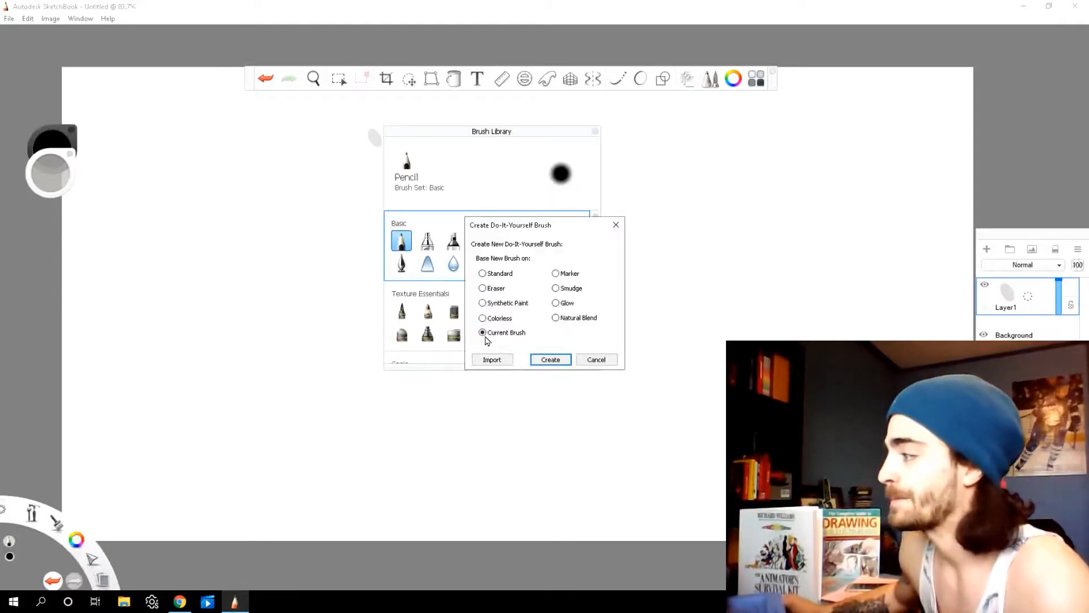
drag(560, 235, 317, 221)
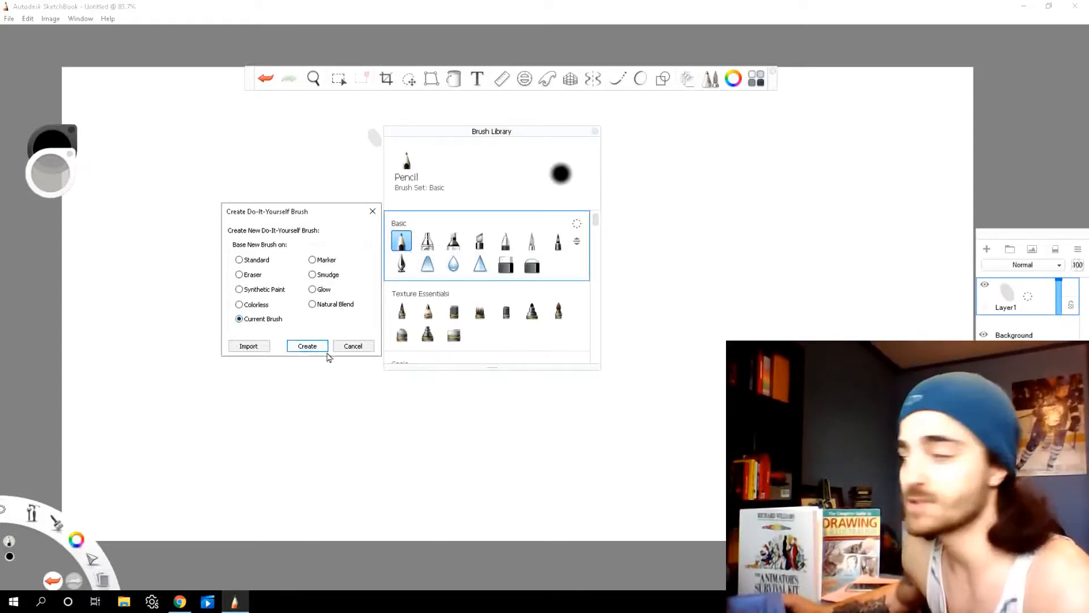
click(308, 347)
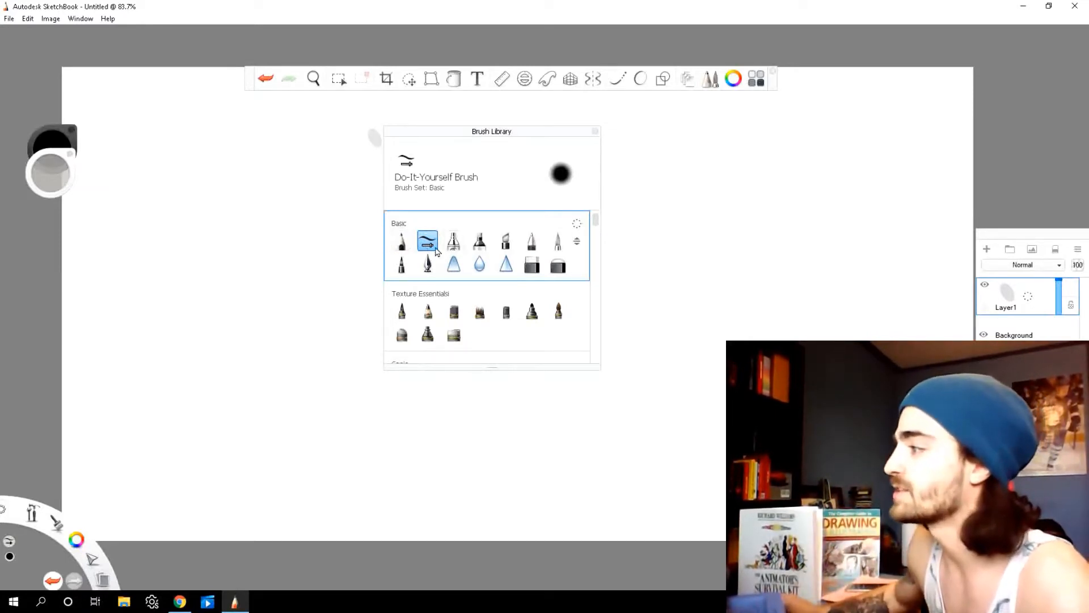
Open the new do-it-yourself brush's properties and set its size with heavy pressure to 23.4
double_click(431, 245)
drag(366, 173, 311, 168)
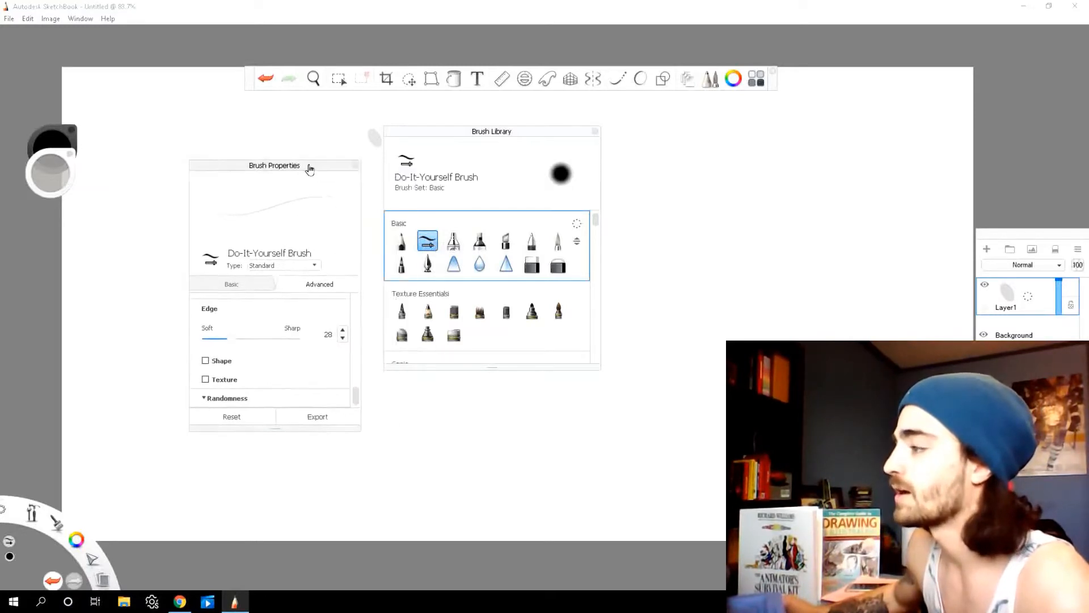
scroll(265, 358, down, 5)
scroll(264, 350, up, 5)
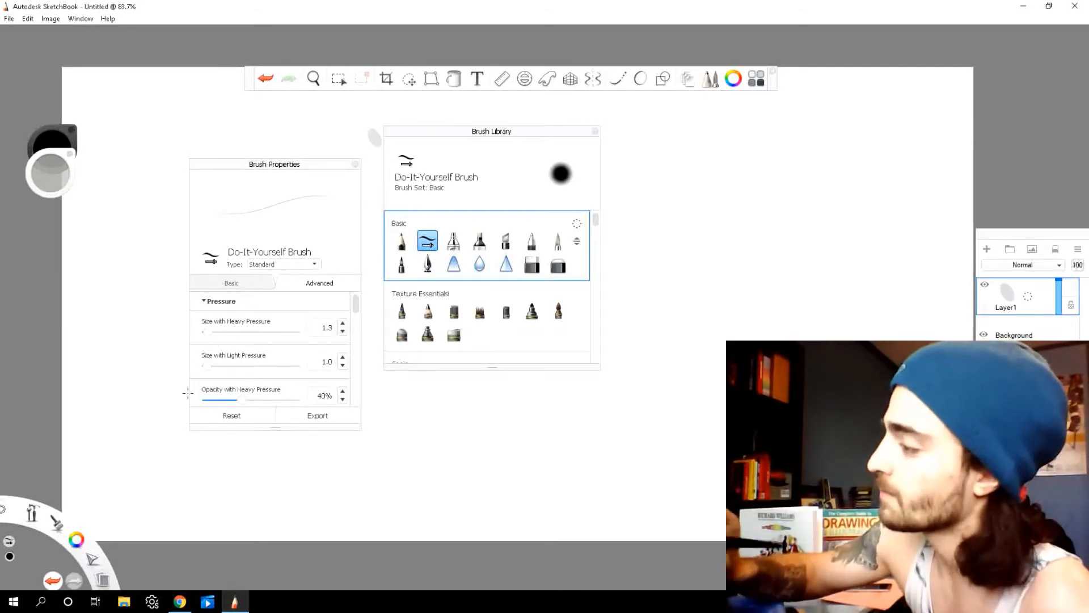
mouse_move(207, 333)
mouse_down()
mouse_move(252, 348)
mouse_move(231, 340)
mouse_up()
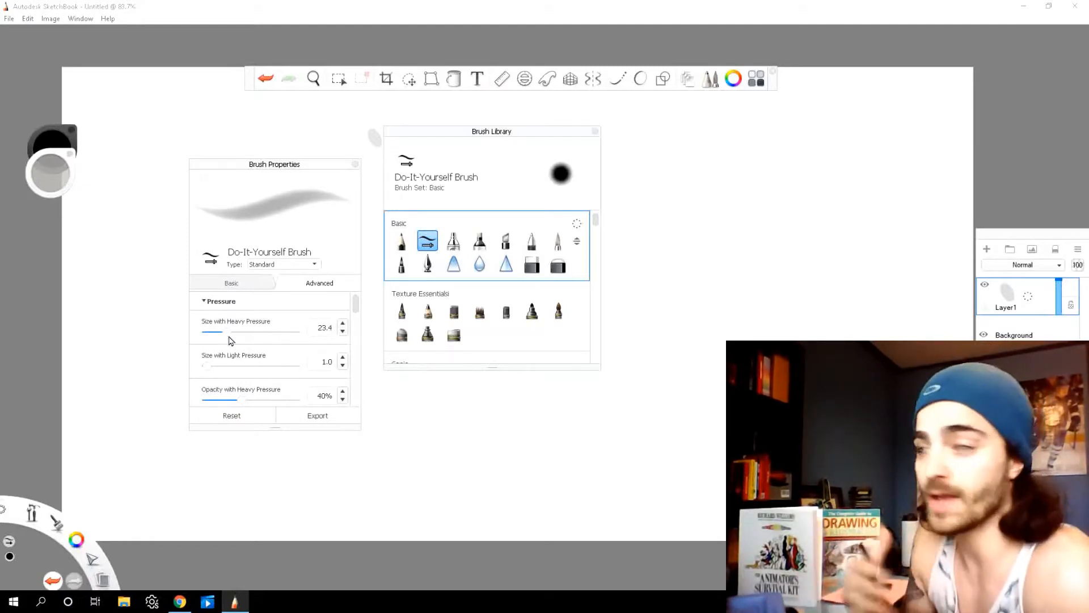
Set the brush's opacity with light pressure to 3% and slightly raise its opacity with heavy pressure
drag(357, 297, 335, 313)
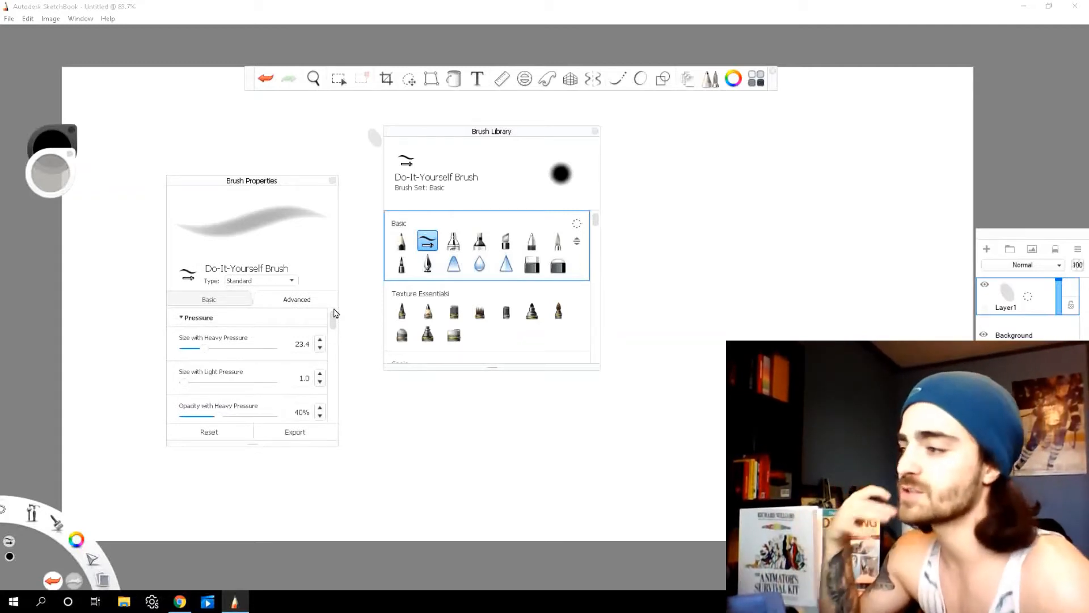
drag(333, 321, 333, 322)
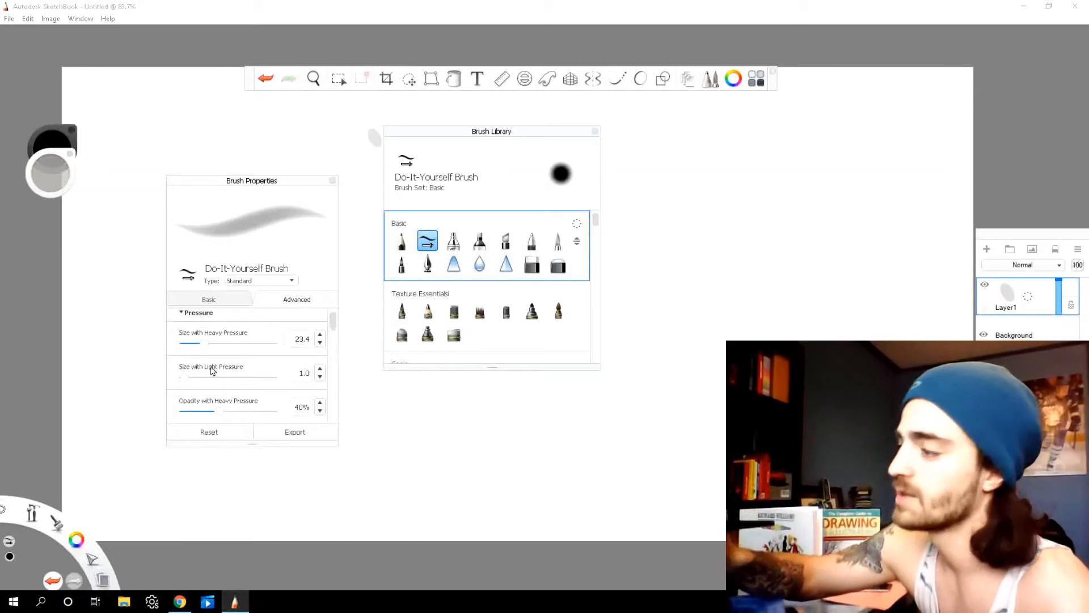
scroll(232, 380, down, 2)
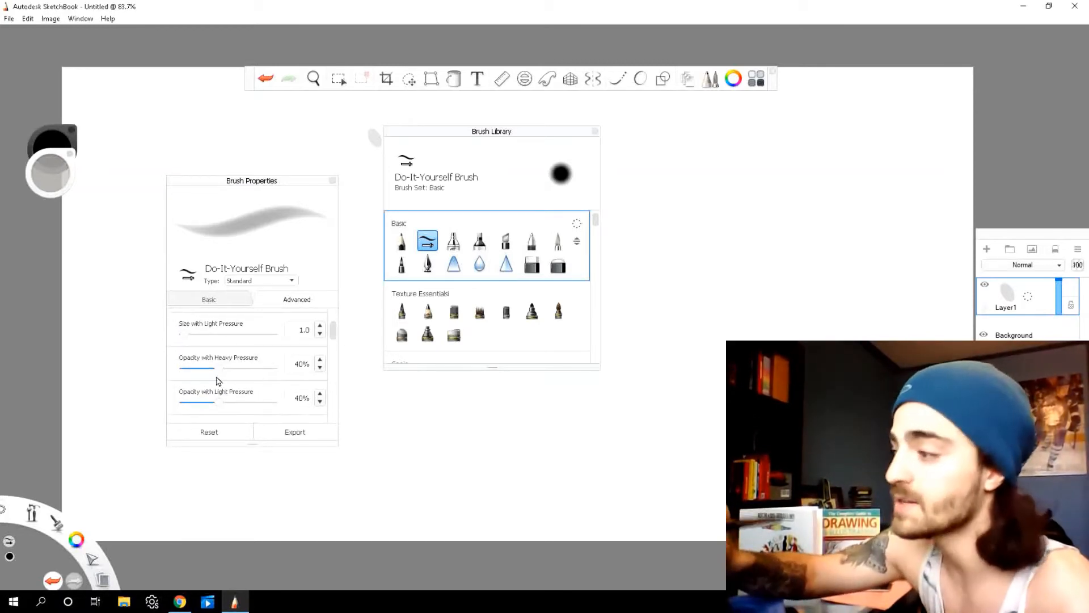
scroll(333, 341, down, 1)
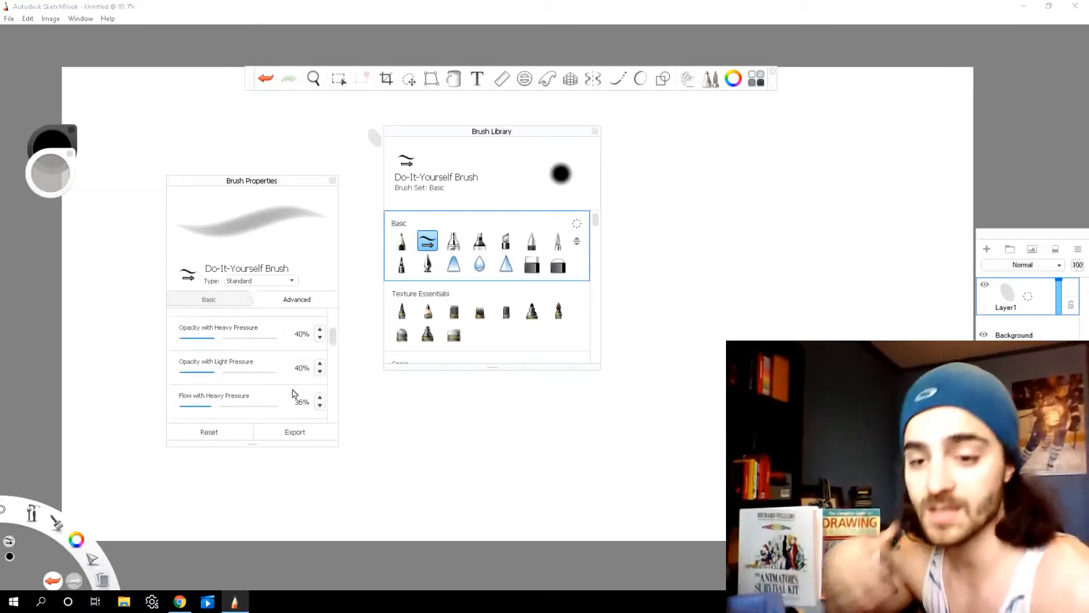
drag(333, 336, 333, 333)
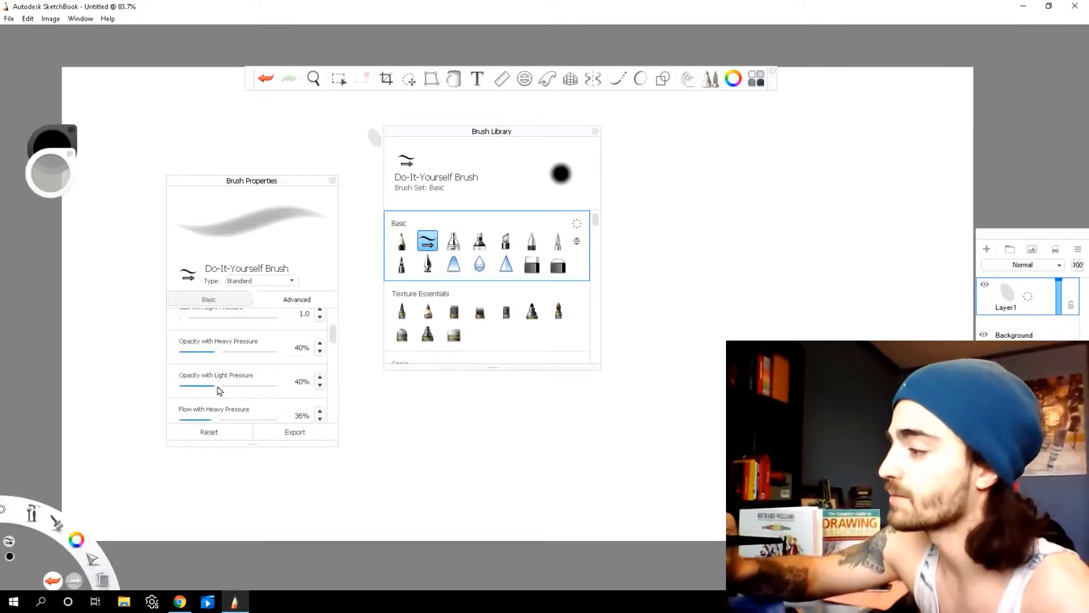
drag(218, 387, 186, 388)
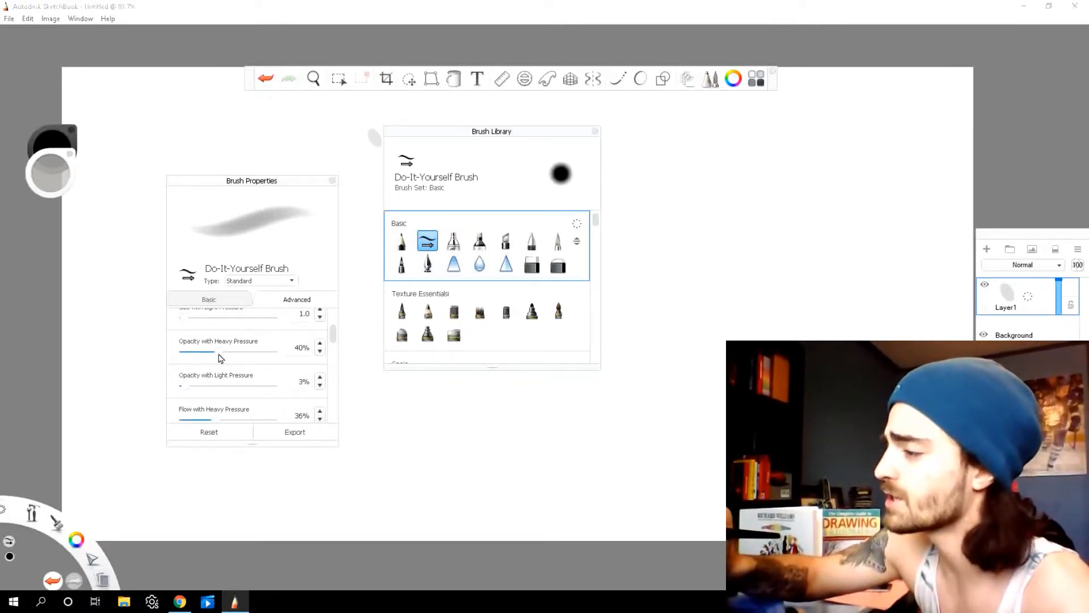
drag(219, 354, 232, 355)
Set the brush's flow with heavy pressure to 29% and its stamp spacing to 3.3
scroll(333, 342, down, 3)
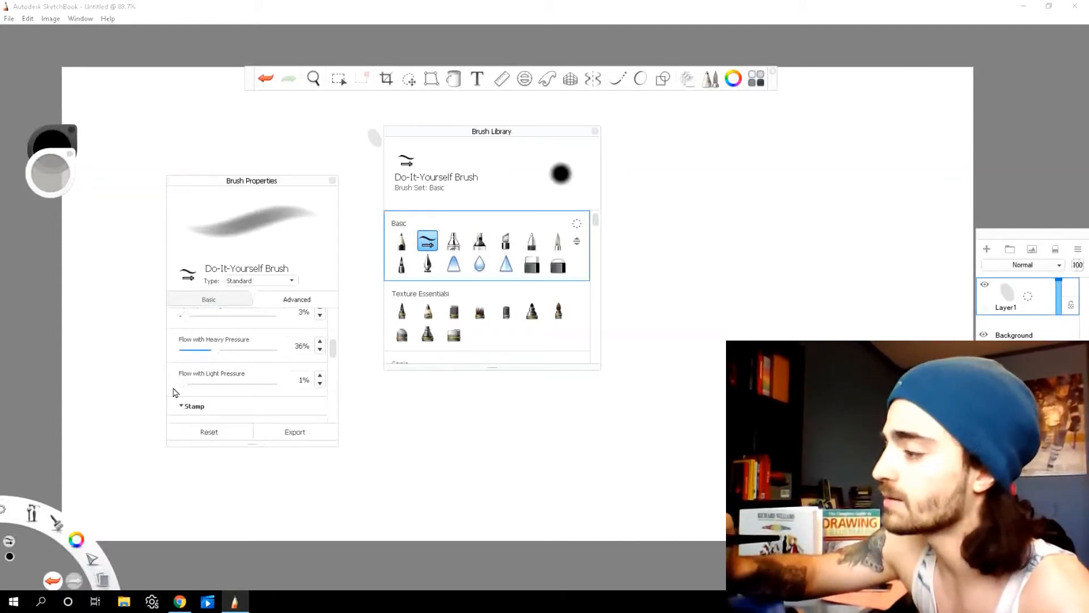
mouse_move(216, 356)
mouse_down()
mouse_move(230, 356)
mouse_move(208, 358)
mouse_up()
scroll(332, 355, down, 2)
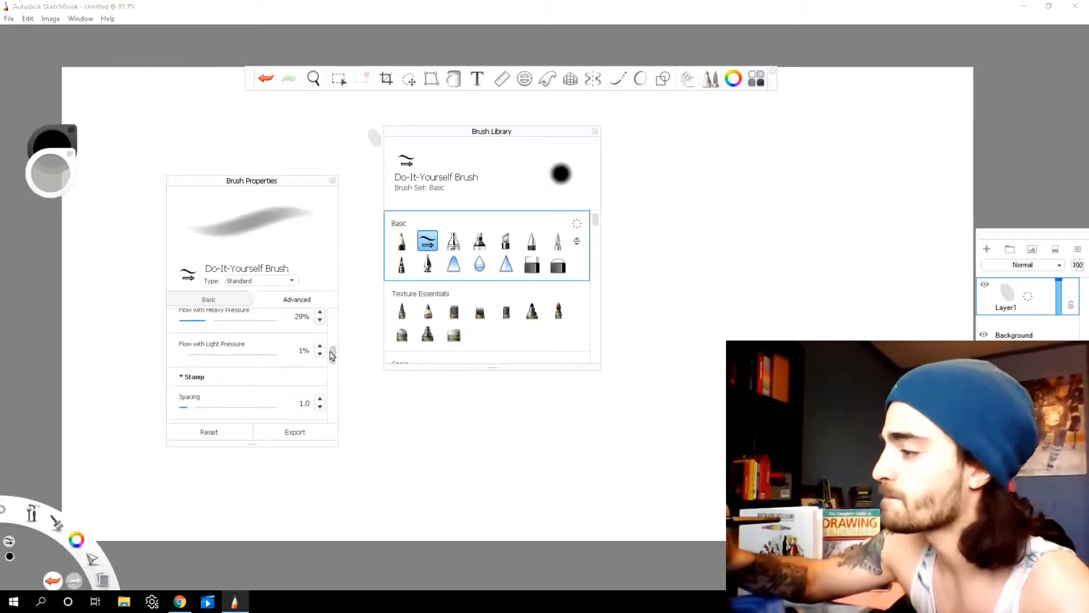
scroll(332, 354, down, 2)
mouse_move(184, 366)
mouse_down()
mouse_move(254, 373)
mouse_move(209, 377)
mouse_up()
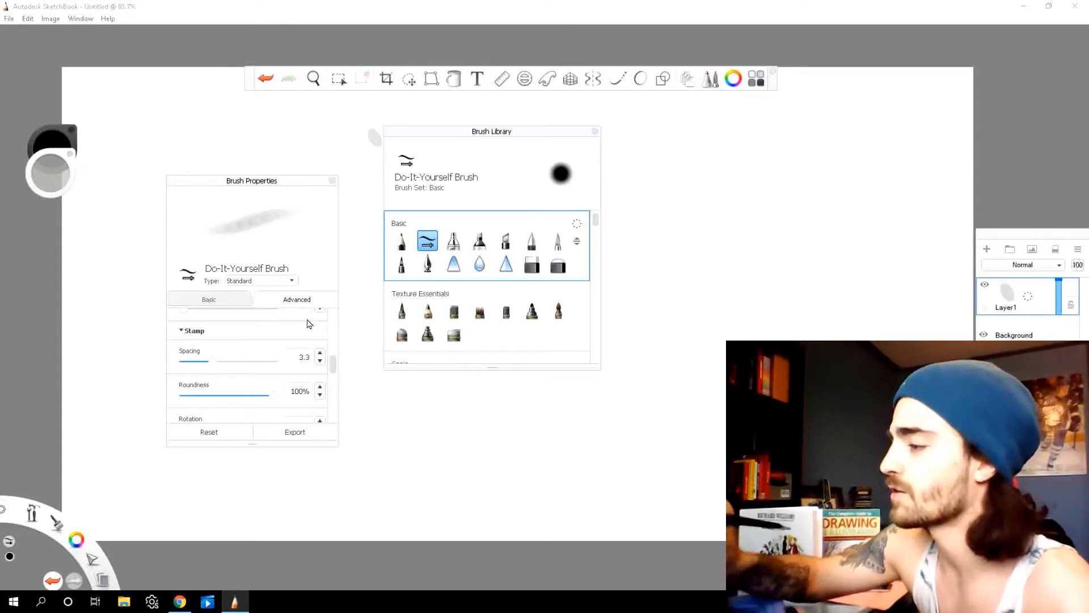
Set the brush stamp's roundness to 67% and its rotation to 105°
drag(274, 401, 243, 403)
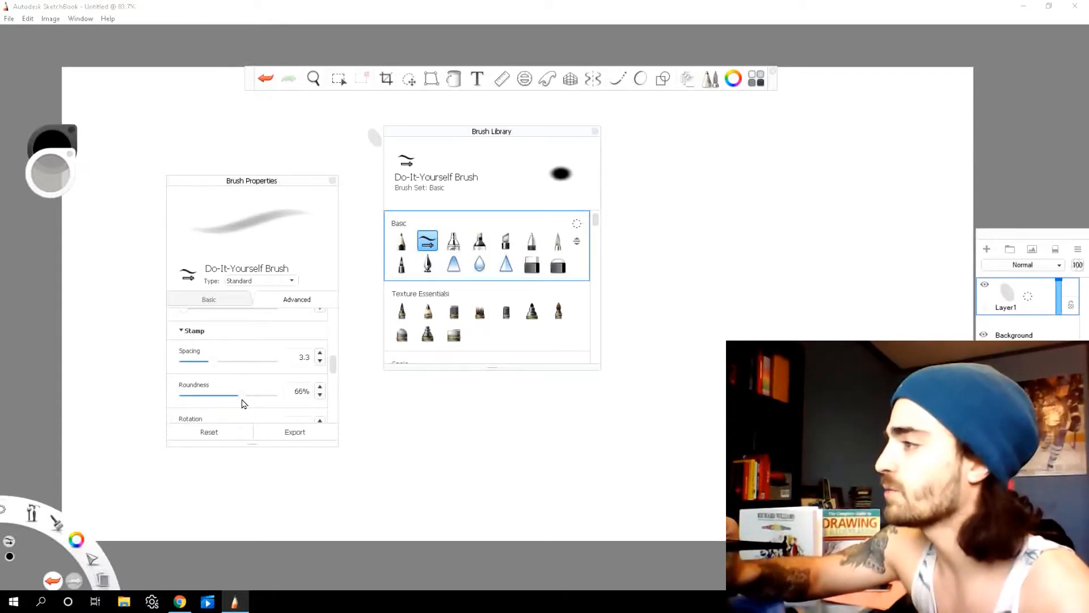
drag(333, 364, 331, 376)
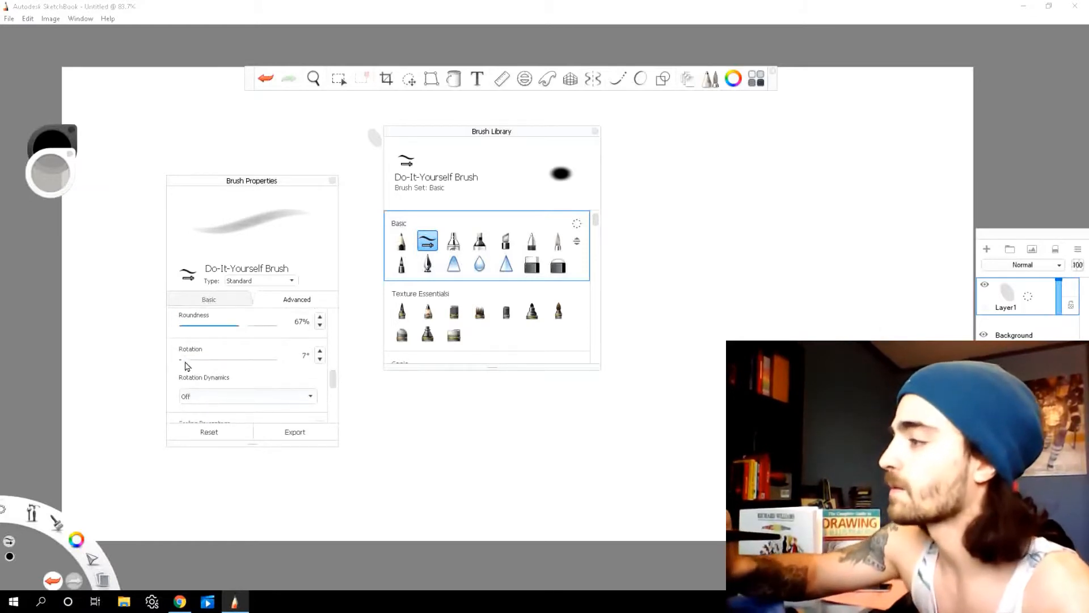
drag(188, 366, 210, 363)
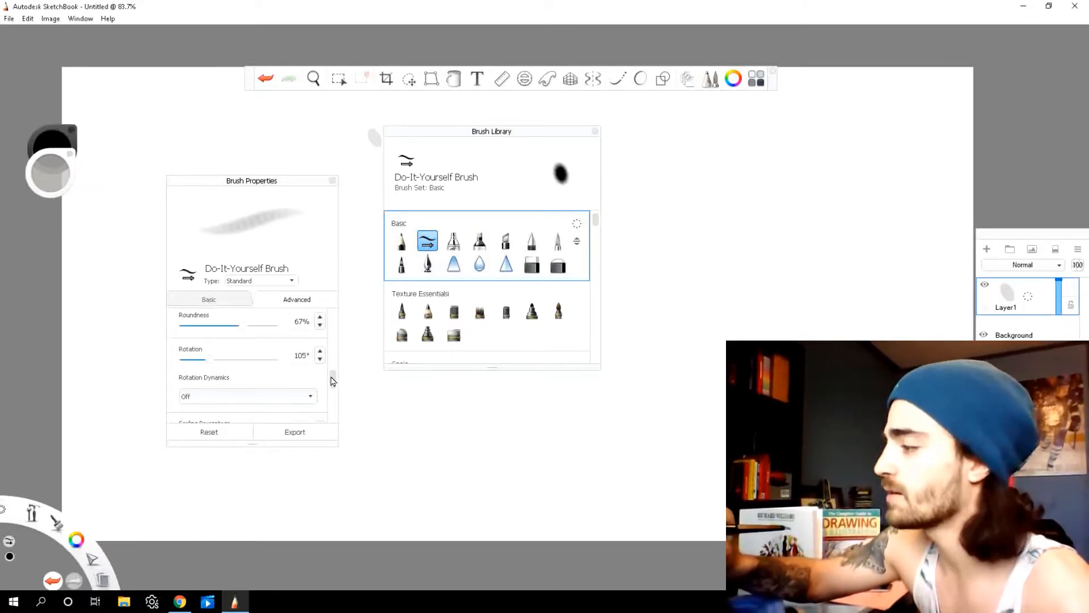
Set the brush nib's edge between soft and sharp to 33, and close the brush properties
drag(333, 381, 333, 410)
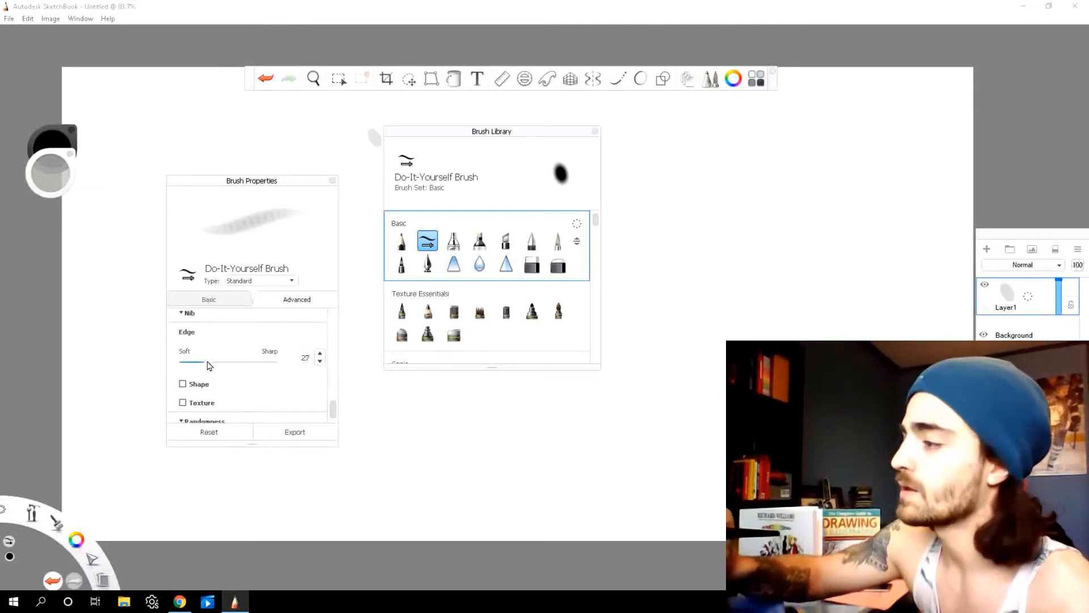
mouse_move(208, 366)
mouse_down()
mouse_move(229, 365)
mouse_move(195, 368)
mouse_move(295, 383)
mouse_move(214, 368)
mouse_up()
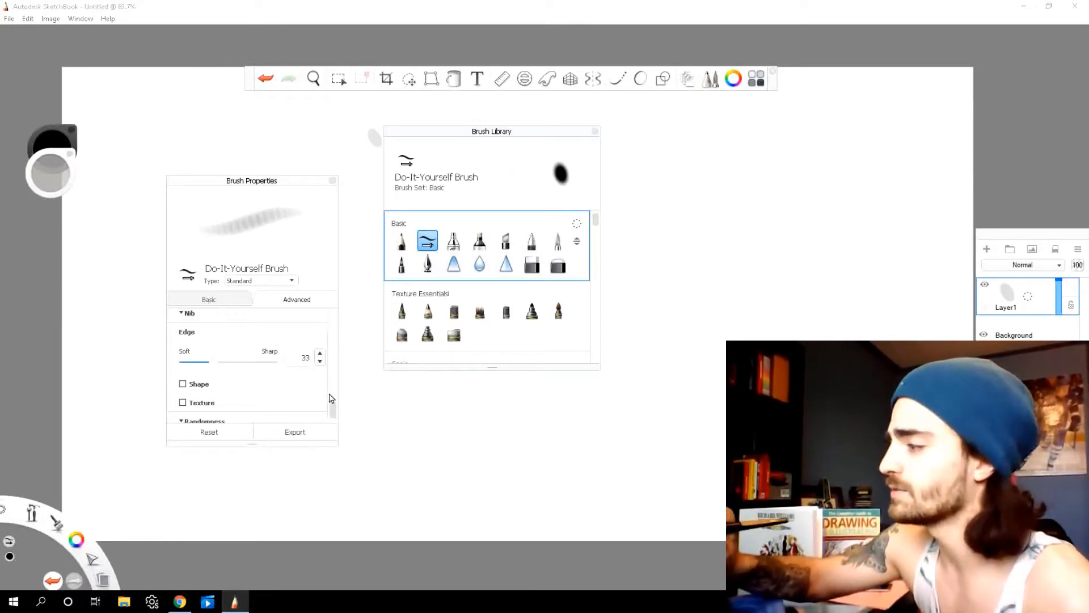
drag(332, 407, 333, 421)
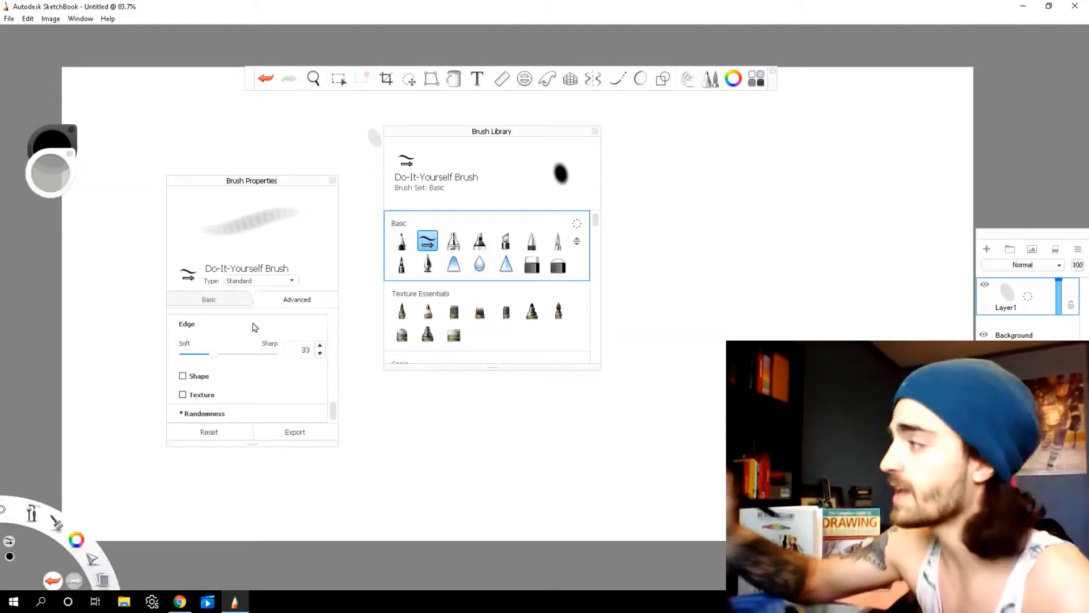
click(332, 180)
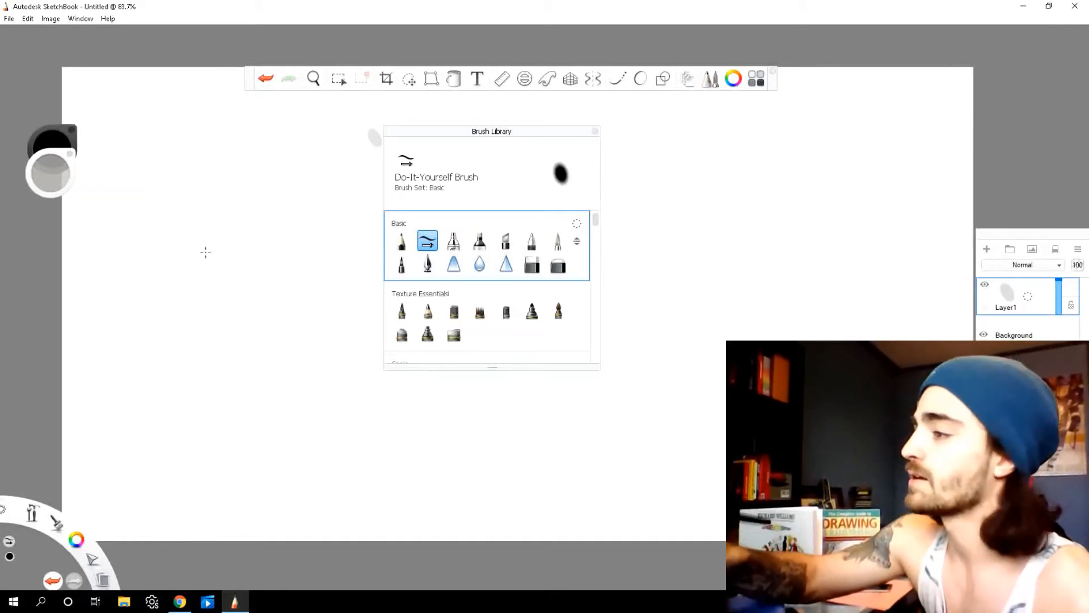
Test the customised brush with a zigzag scribble, loops and vertical strokes around the canvas at varying pressure
mouse_move(209, 282)
mouse_down()
mouse_move(165, 363)
mouse_move(296, 315)
mouse_move(324, 461)
mouse_up()
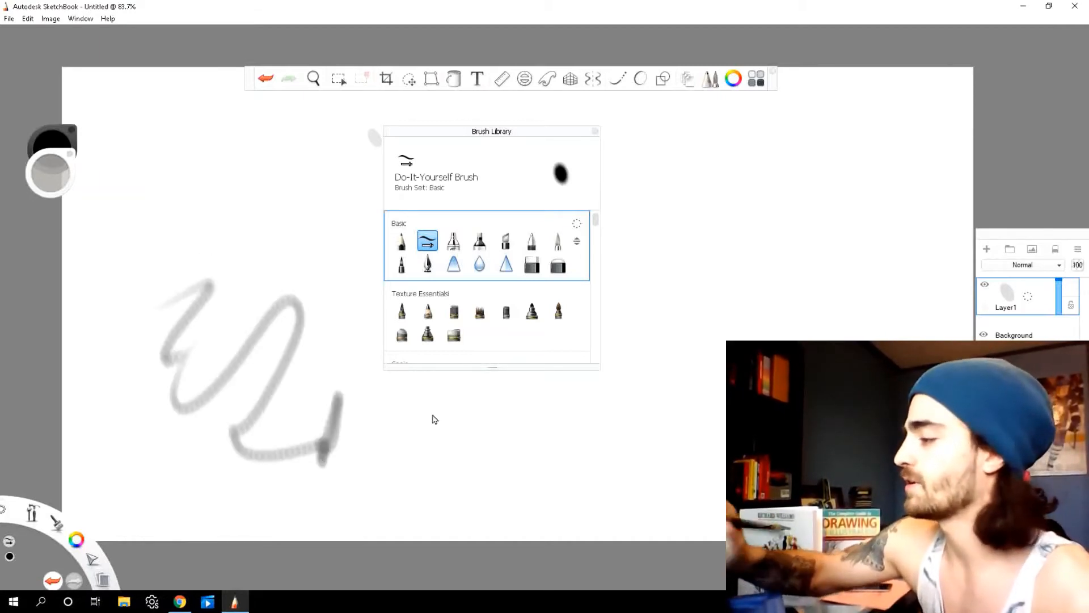
drag(491, 456, 579, 453)
drag(695, 392, 681, 364)
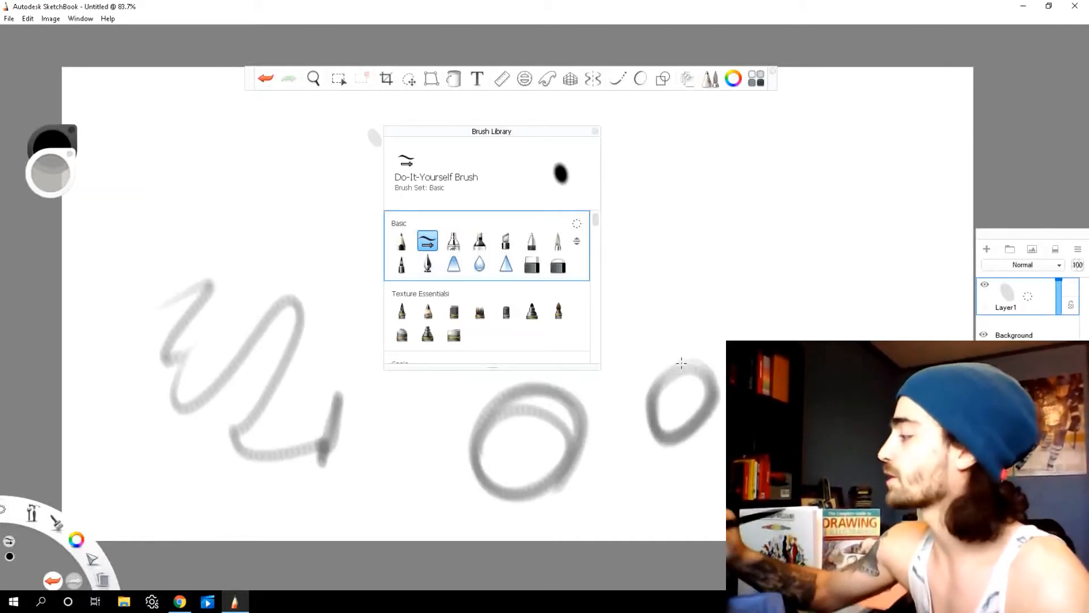
mouse_move(687, 227)
mouse_down()
mouse_move(709, 267)
mouse_move(669, 312)
mouse_up()
mouse_move(664, 182)
mouse_down()
mouse_move(768, 306)
mouse_move(645, 321)
mouse_up()
mouse_move(629, 181)
mouse_down()
mouse_move(769, 315)
mouse_move(627, 340)
mouse_up()
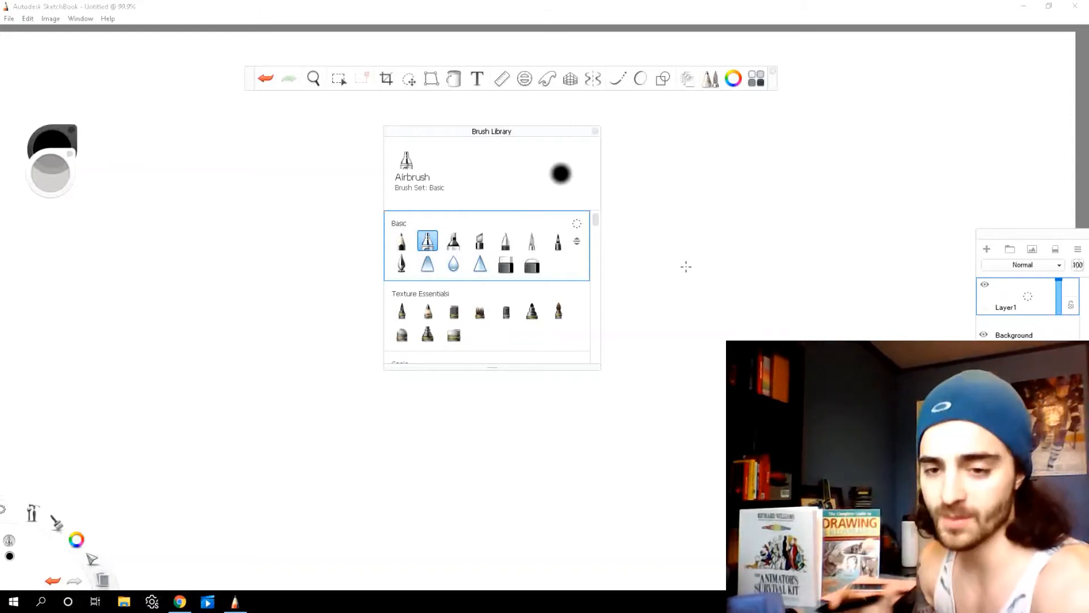
Create a new do-it-yourself brush in the Basic set, based on the Standard type
click(575, 226)
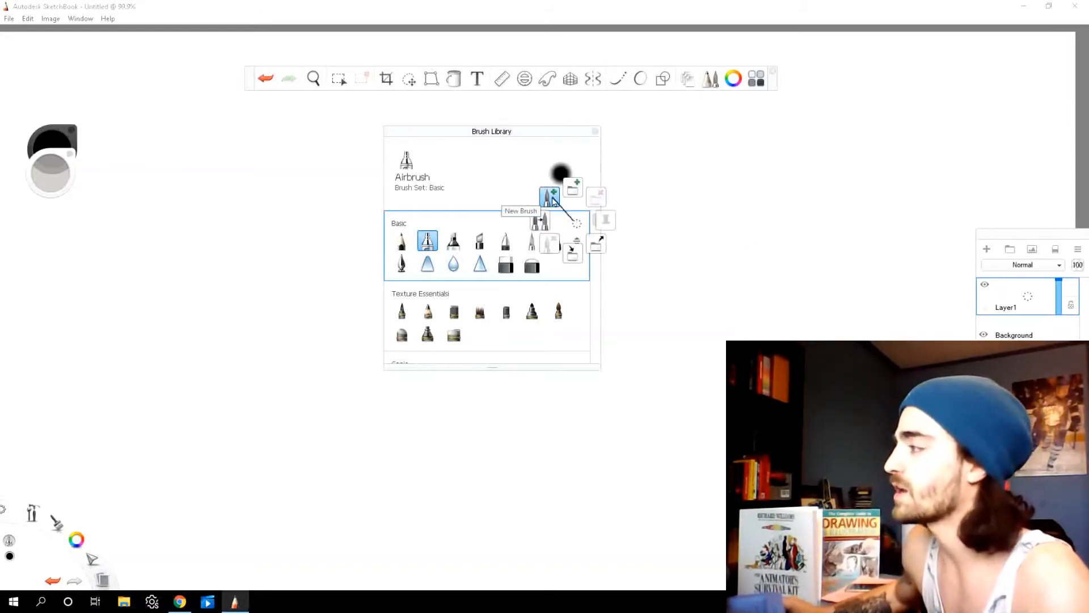
click(552, 200)
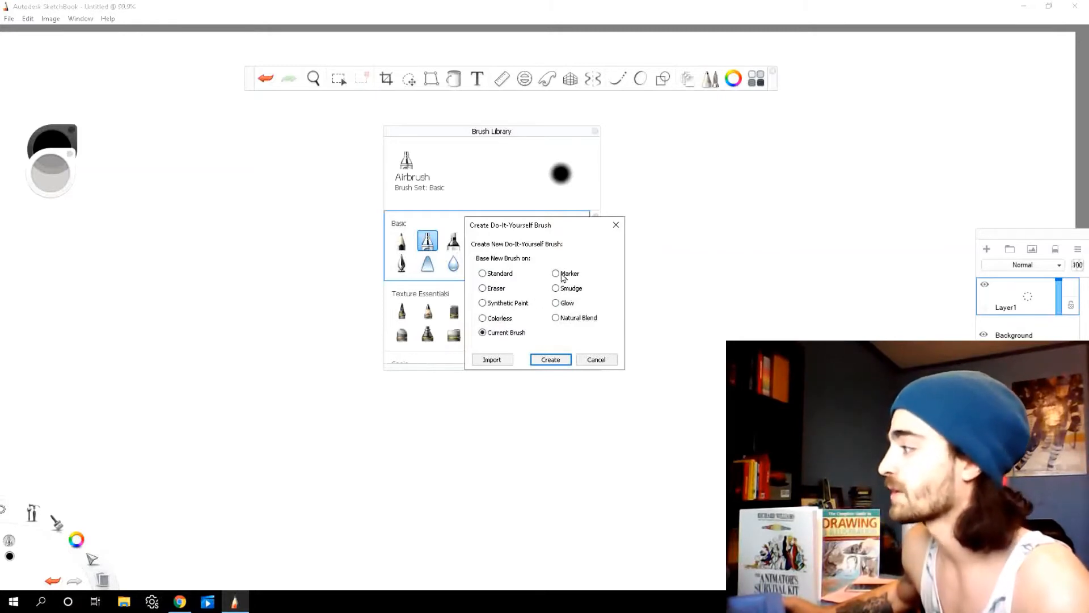
click(555, 302)
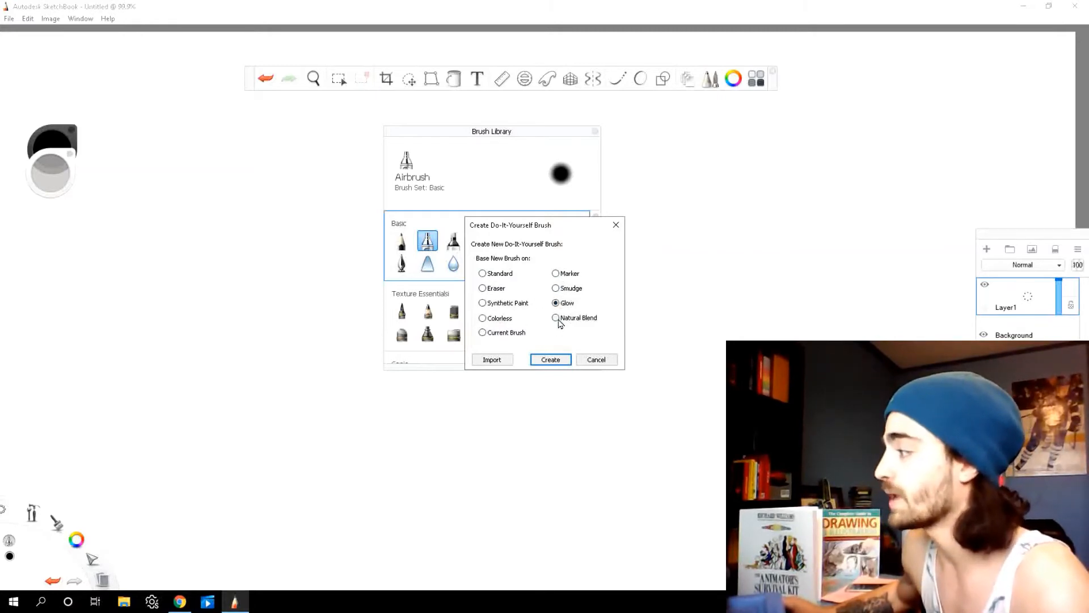
click(557, 319)
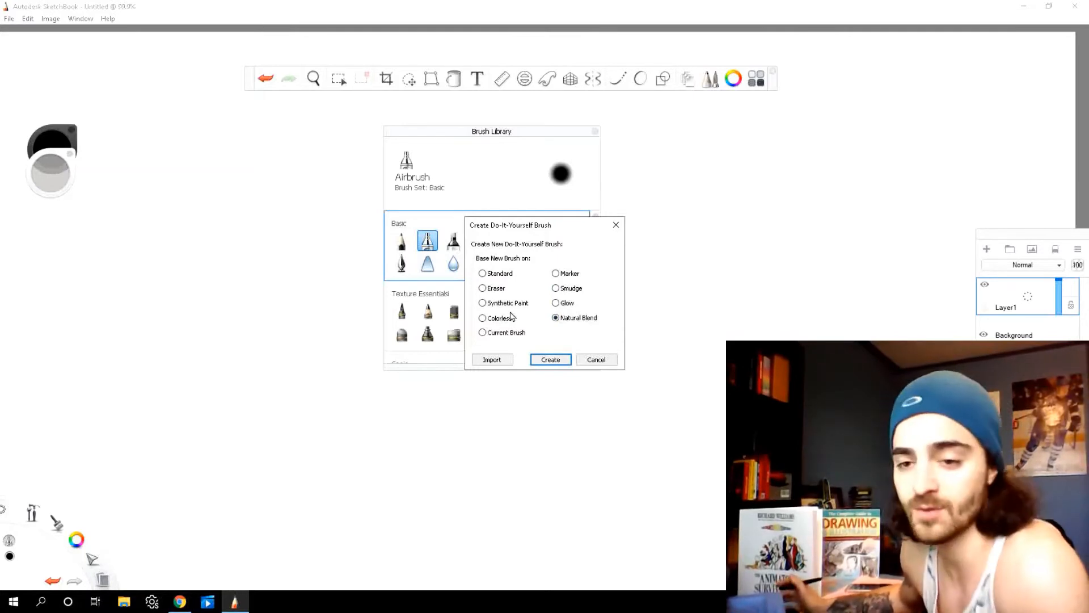
click(482, 302)
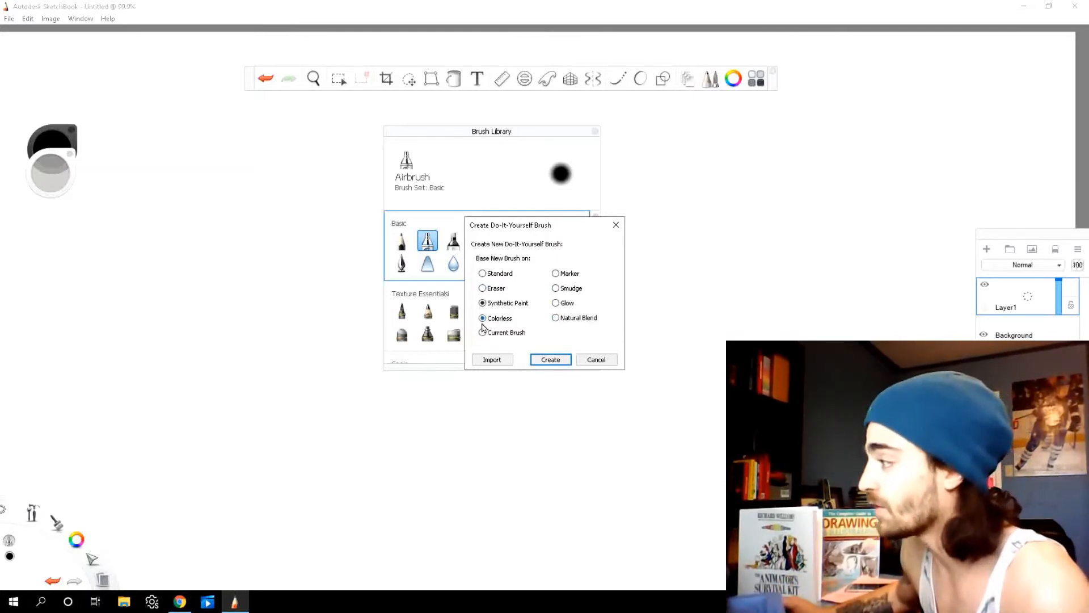
click(556, 303)
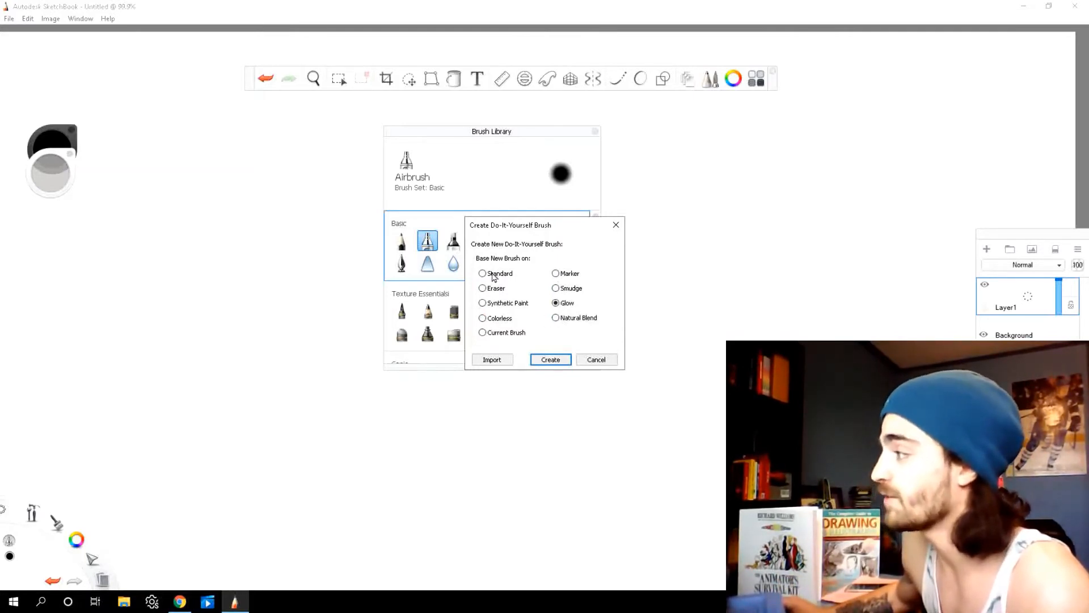
click(482, 288)
click(482, 273)
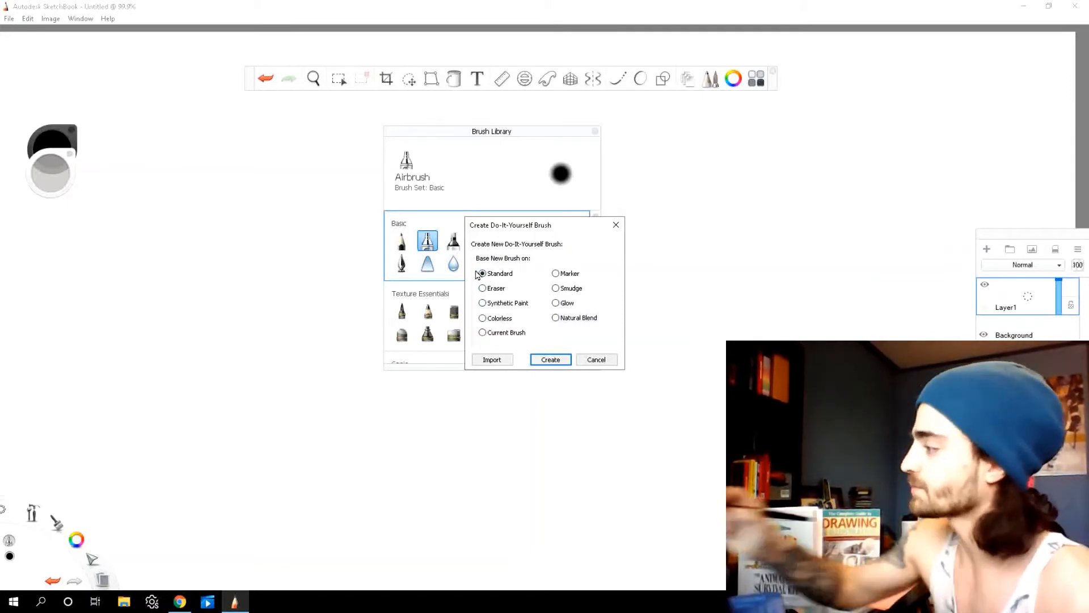
click(546, 359)
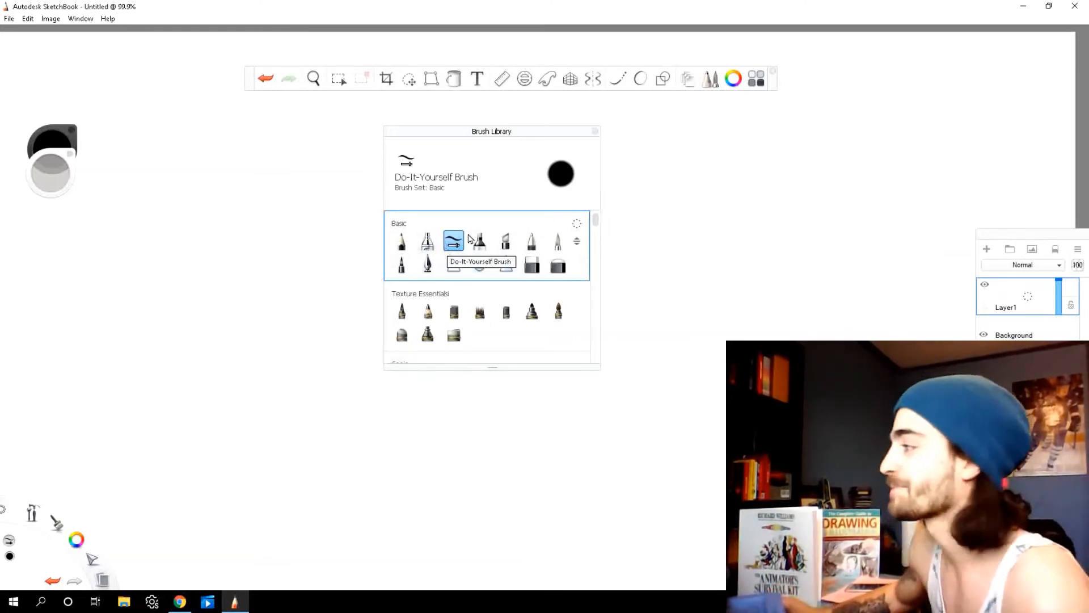
Open the new brush's properties and set its size to 40.2 and its opacity to 56%
double_click(458, 243)
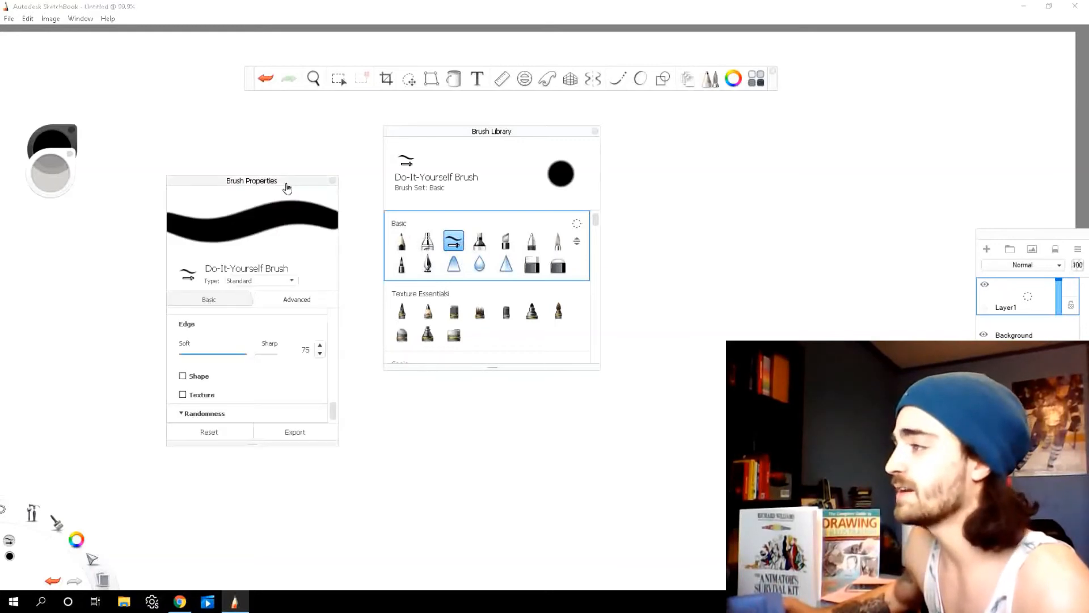
mouse_move(285, 185)
mouse_down()
mouse_move(304, 153)
mouse_move(325, 144)
mouse_up()
click(248, 249)
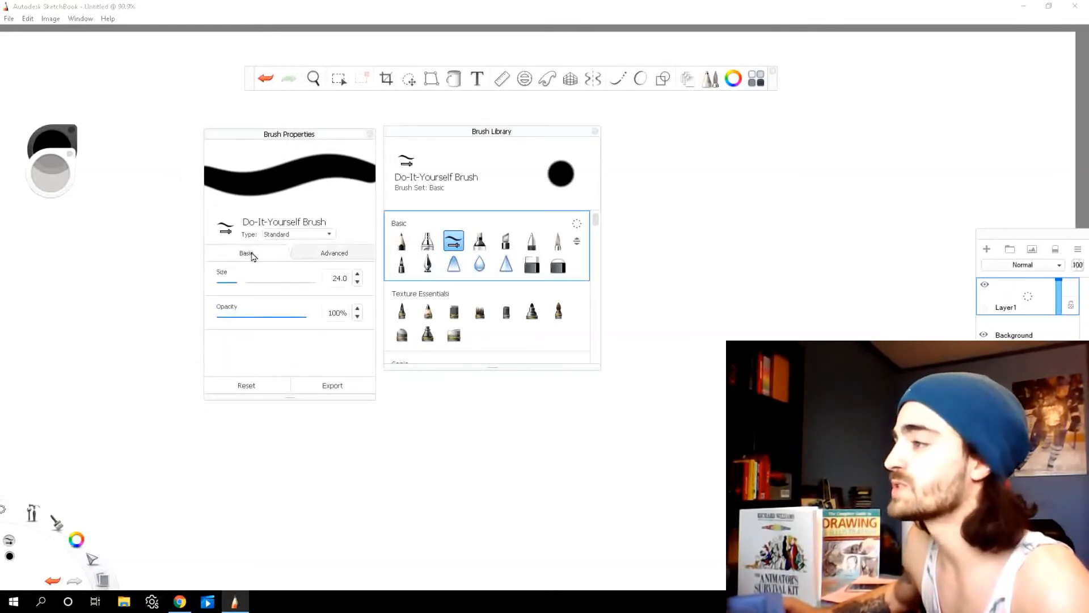
drag(247, 288, 258, 287)
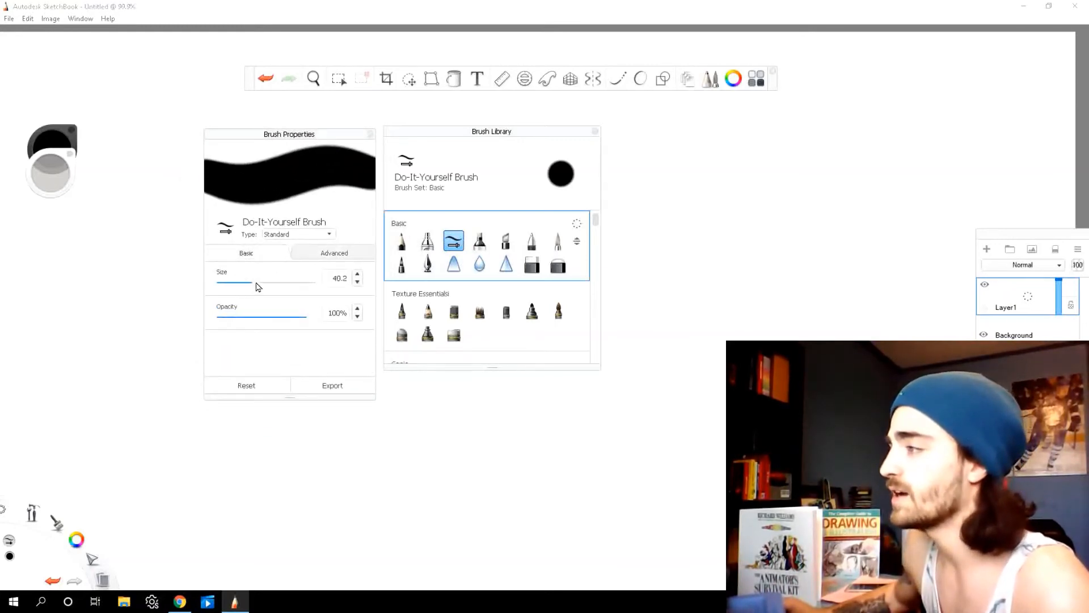
drag(316, 321, 274, 325)
Set the brush's light-pressure size to 0.1, slightly raise its heavy-pressure size, and set its light-pressure opacity to 1%
scroll(275, 325, down, 5)
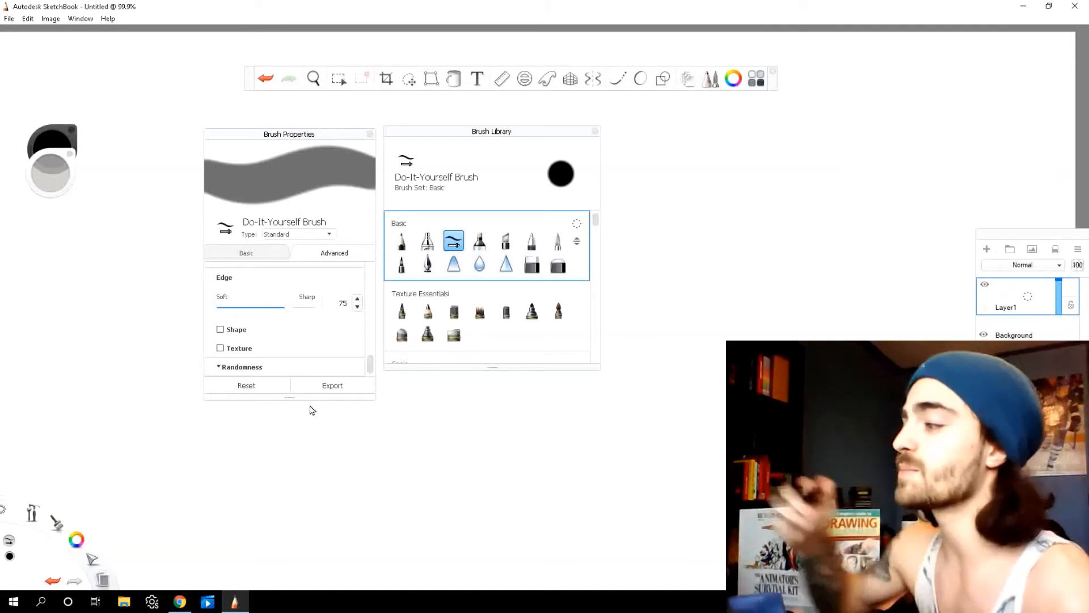
scroll(262, 311, up, 5)
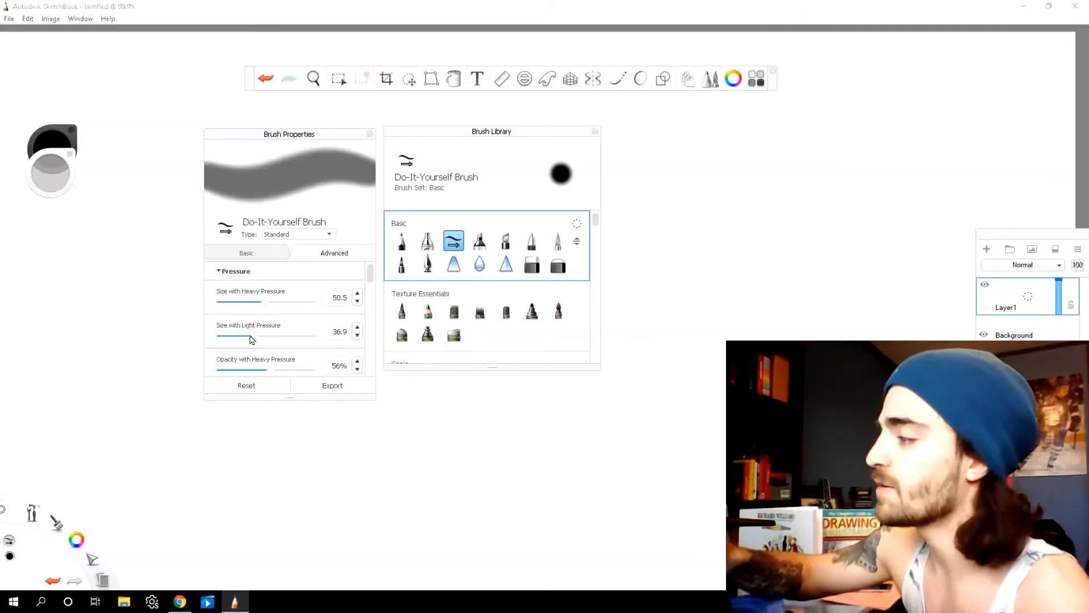
drag(249, 336, 200, 342)
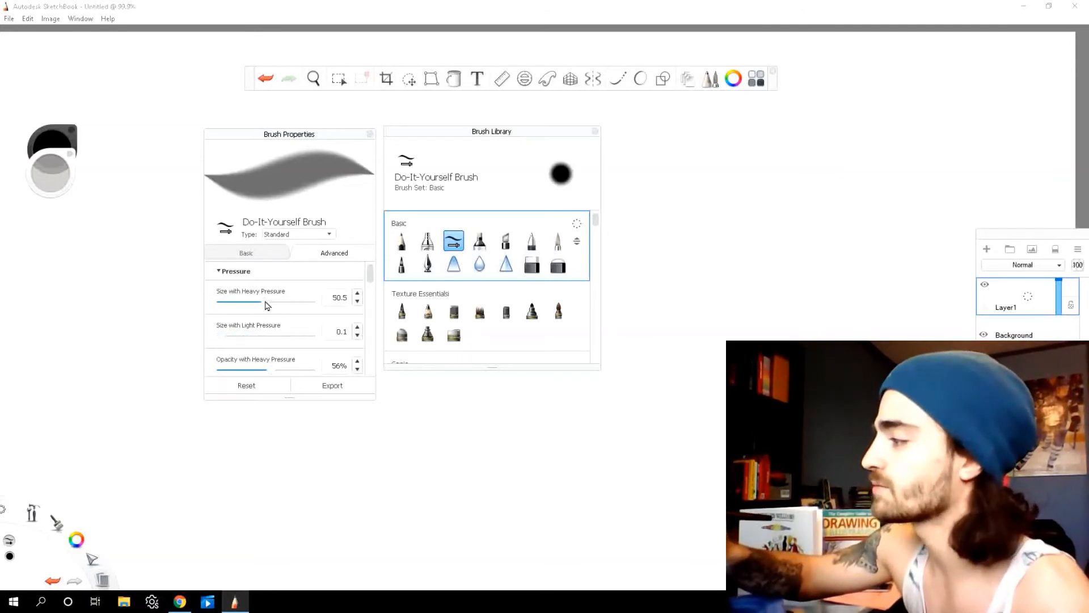
drag(265, 302, 281, 301)
drag(370, 274, 370, 287)
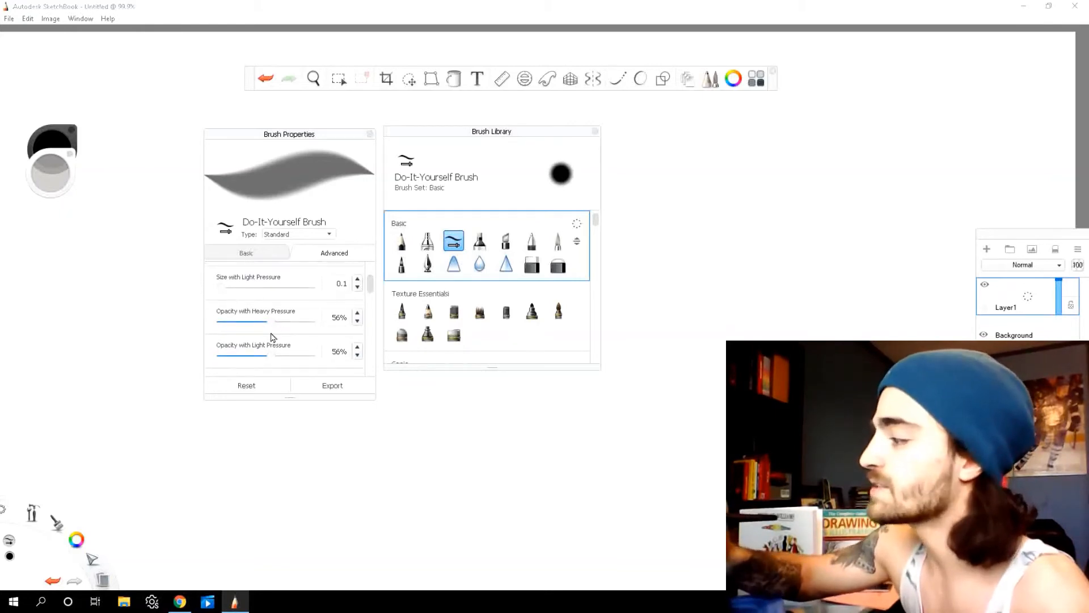
drag(272, 356, 220, 355)
Set the brush's size randomness to 12.9 and its opacity randomness to 6.1
scroll(261, 328, down, 3)
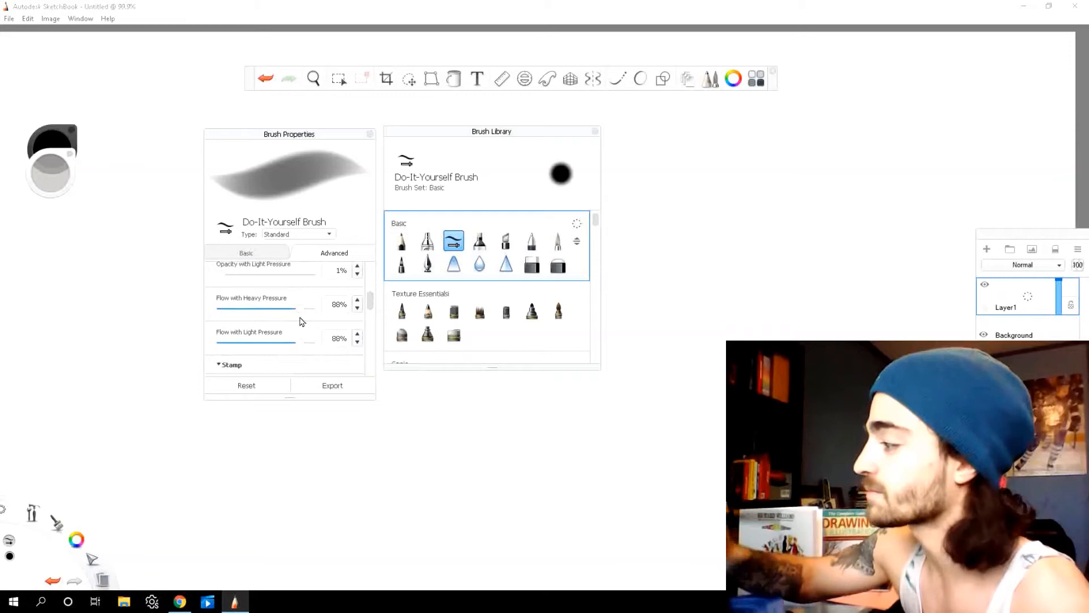
scroll(301, 322, down, 5)
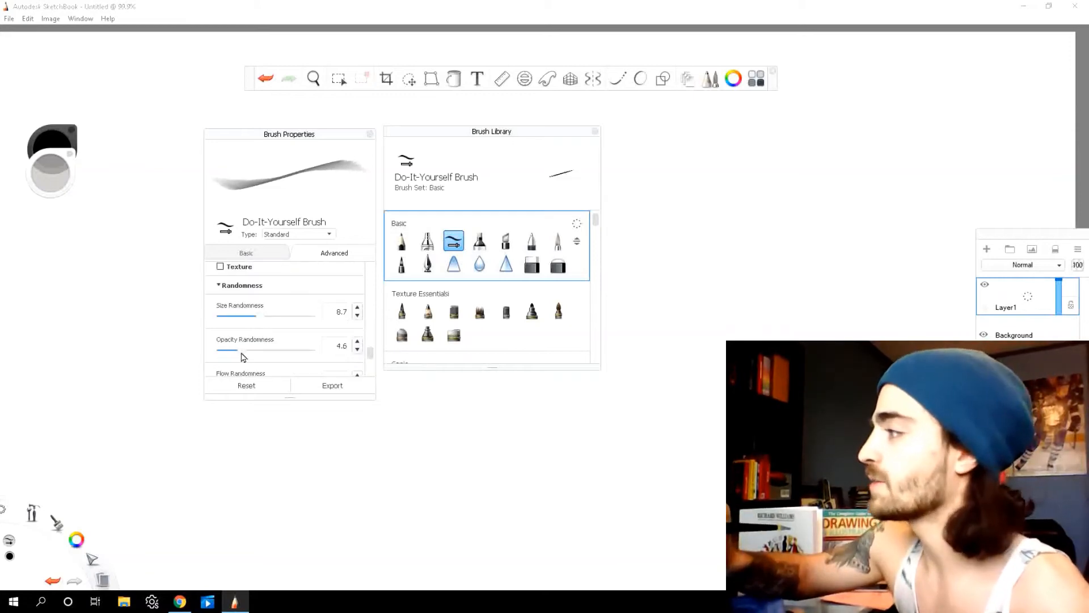
drag(260, 322, 280, 318)
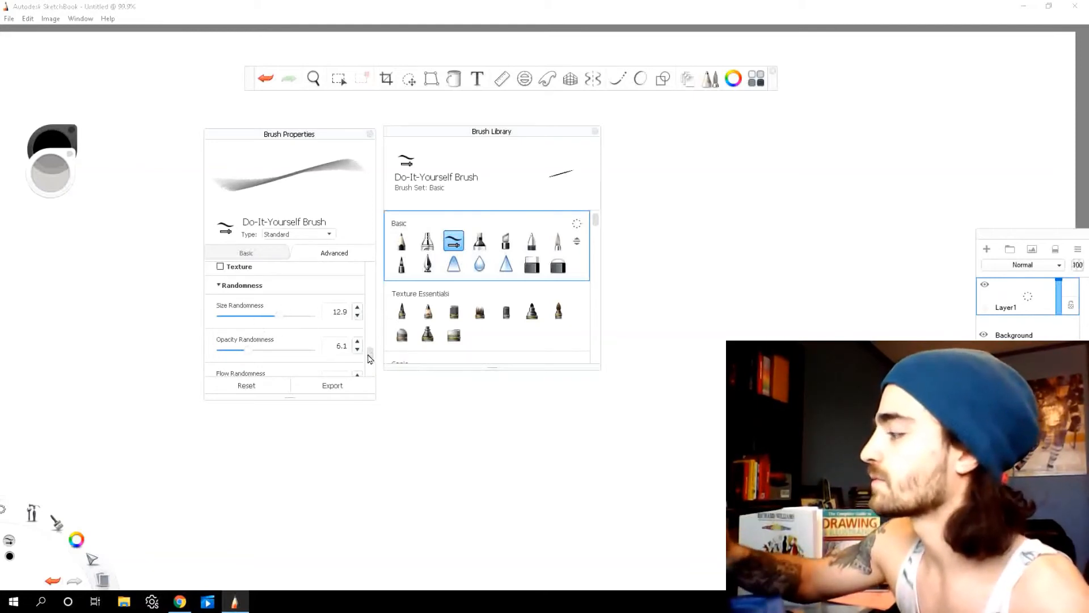
Set the brush's flow randomness to 4.8 and rotation randomness to 5.7, adjust the remaining randomness and close the brush properties
drag(371, 356, 370, 363)
drag(221, 339, 224, 374)
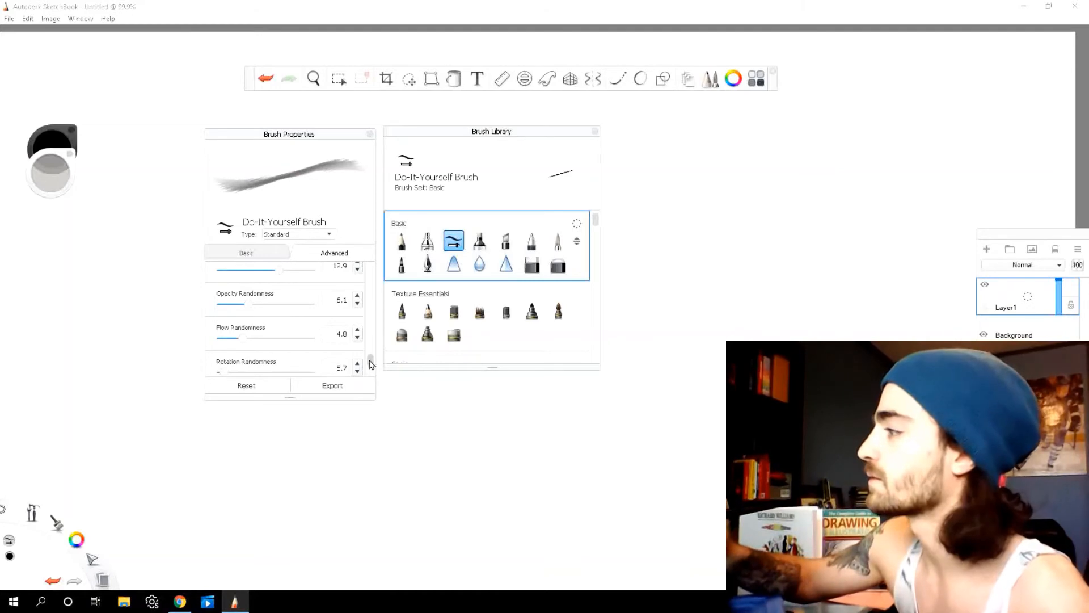
drag(369, 361, 370, 369)
drag(223, 369, 234, 369)
click(370, 134)
Test the brush in black with dense diagonal hatching in overlapping patches across the canvas
mouse_move(139, 398)
mouse_down()
mouse_move(260, 315)
mouse_move(300, 332)
mouse_up()
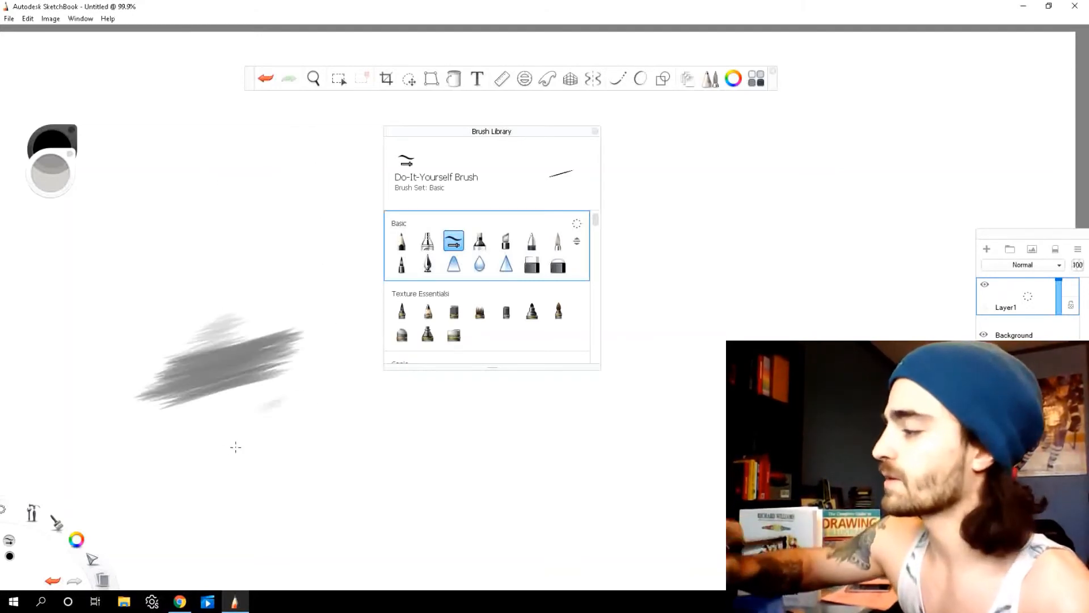
drag(213, 471, 362, 390)
drag(425, 484, 570, 406)
drag(489, 438, 631, 417)
drag(636, 405, 723, 353)
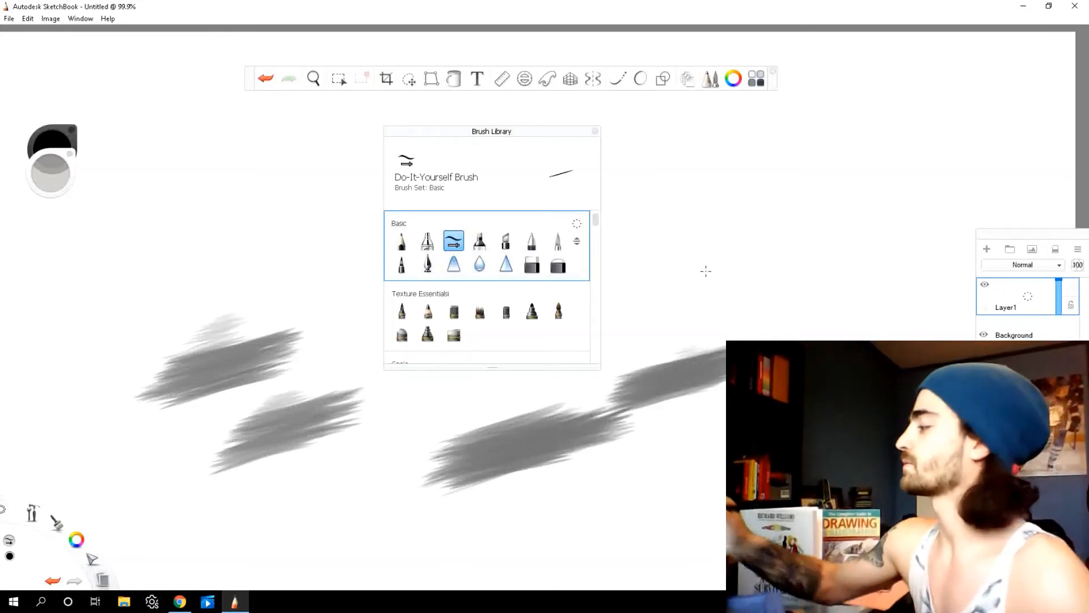
drag(615, 323, 621, 358)
mouse_move(237, 308)
mouse_down()
mouse_move(294, 272)
mouse_move(341, 266)
mouse_move(272, 193)
mouse_move(187, 329)
mouse_move(206, 236)
mouse_move(295, 417)
mouse_move(401, 426)
mouse_up()
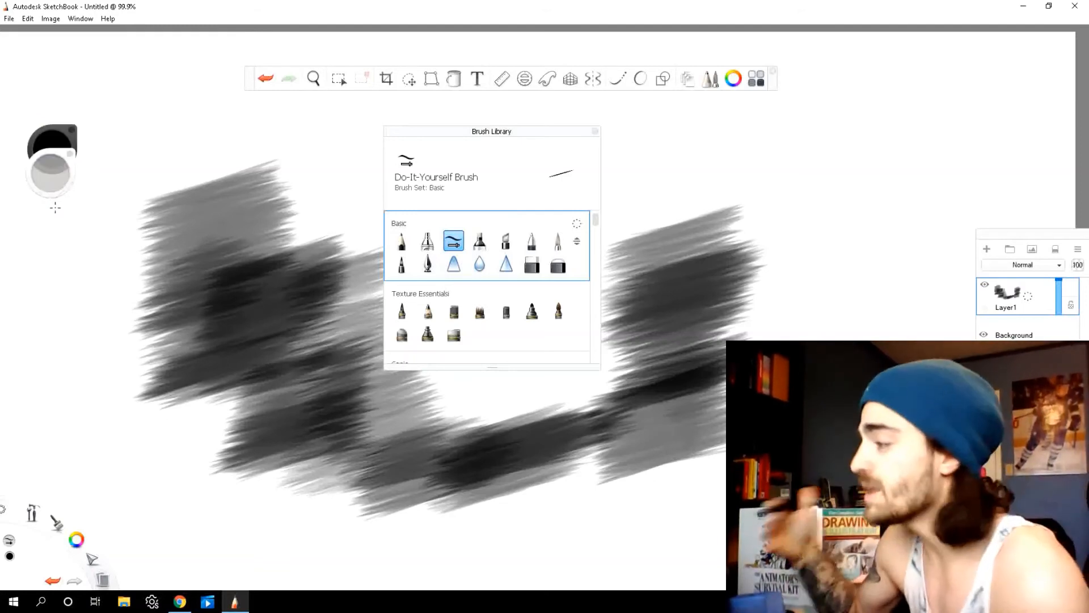
Extend the hatching and paint over it in blue with the same brush, continuing above its far end
mouse_move(215, 351)
mouse_down()
mouse_move(99, 340)
mouse_move(151, 444)
mouse_move(278, 471)
mouse_up()
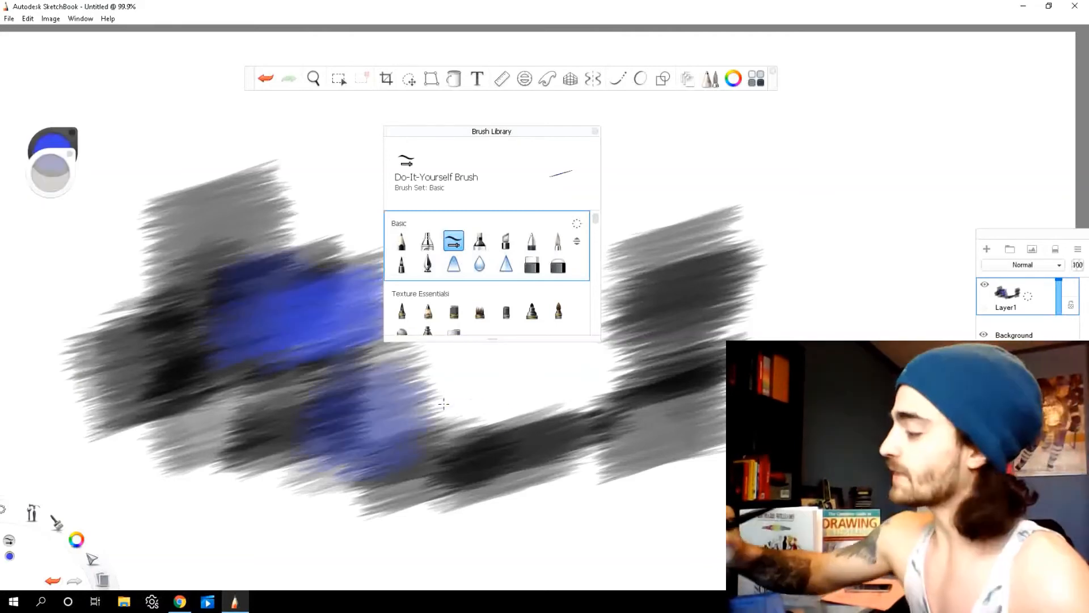
mouse_move(567, 369)
mouse_down()
mouse_move(444, 403)
mouse_move(680, 397)
mouse_move(817, 227)
mouse_up()
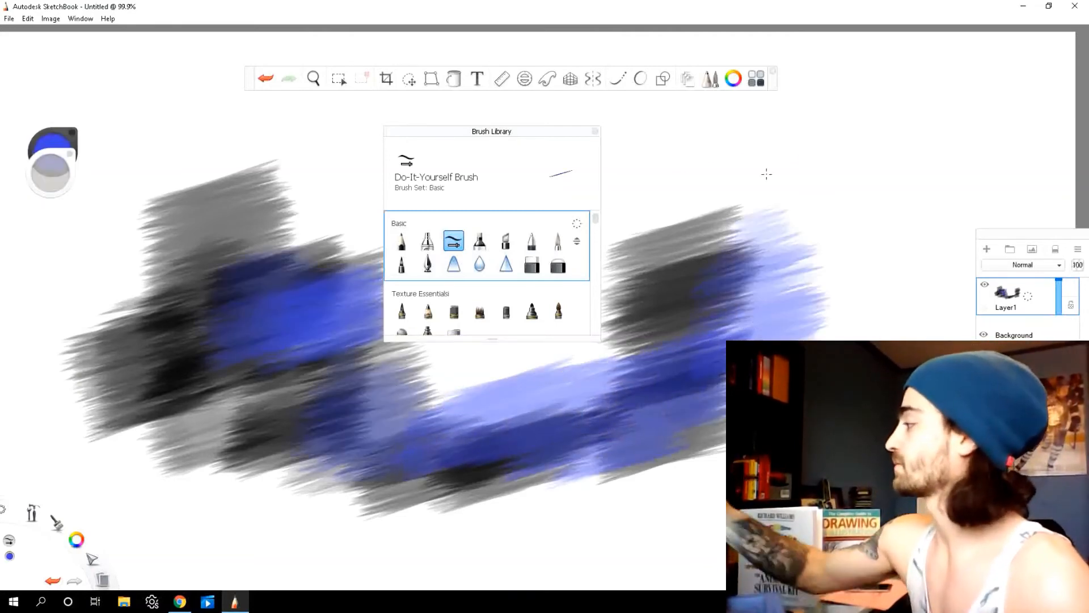
mouse_move(768, 173)
mouse_down()
mouse_move(736, 158)
mouse_move(822, 187)
mouse_move(753, 186)
mouse_up()
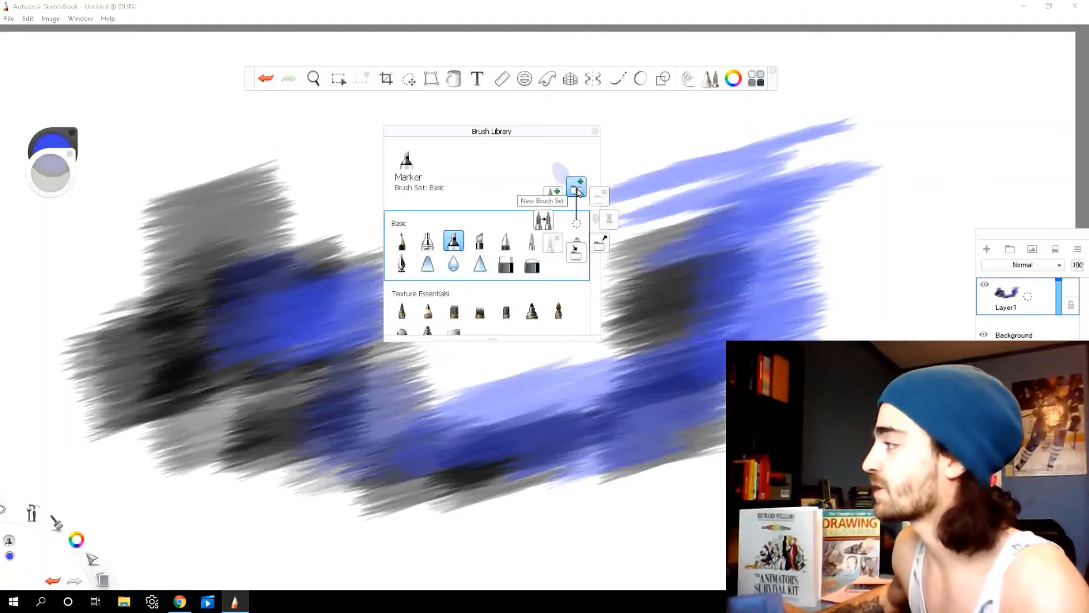
Add a new brush set and create a do-it-yourself brush based on Marker in it
click(577, 192)
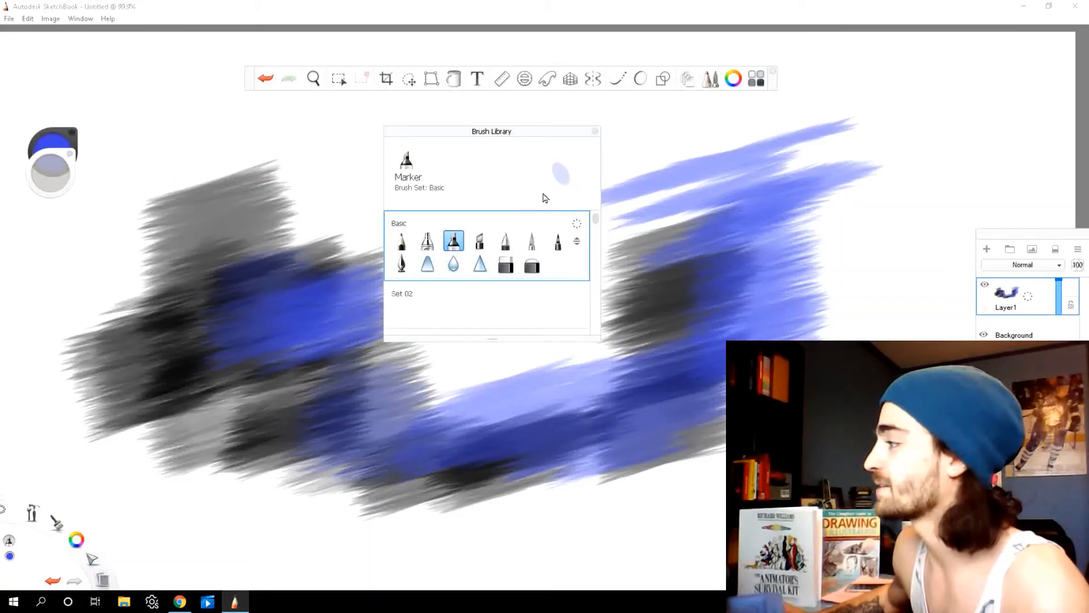
scroll(501, 279, down, 1)
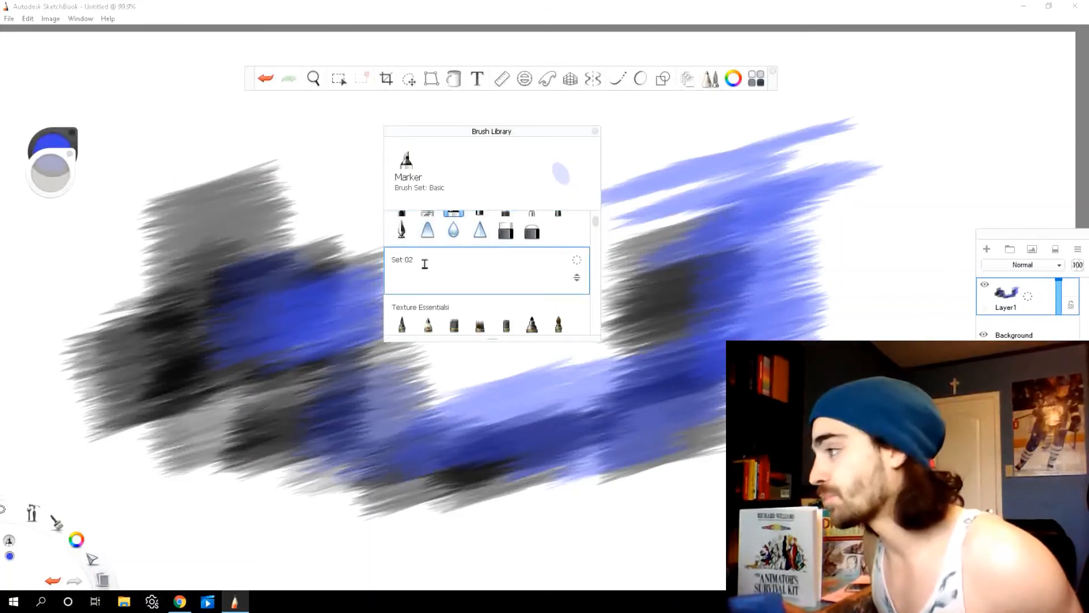
click(577, 261)
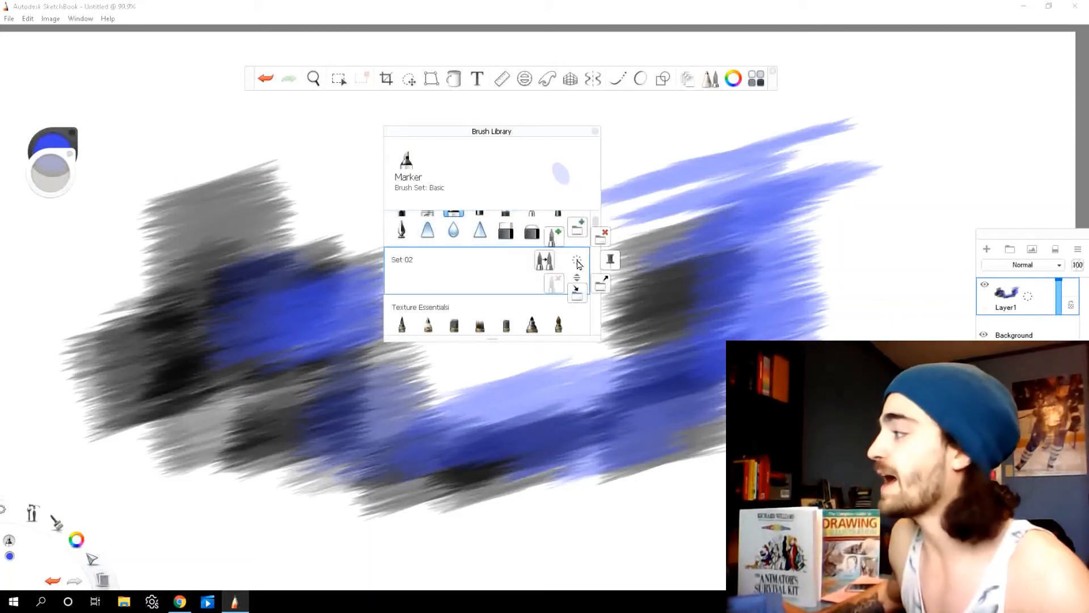
click(553, 234)
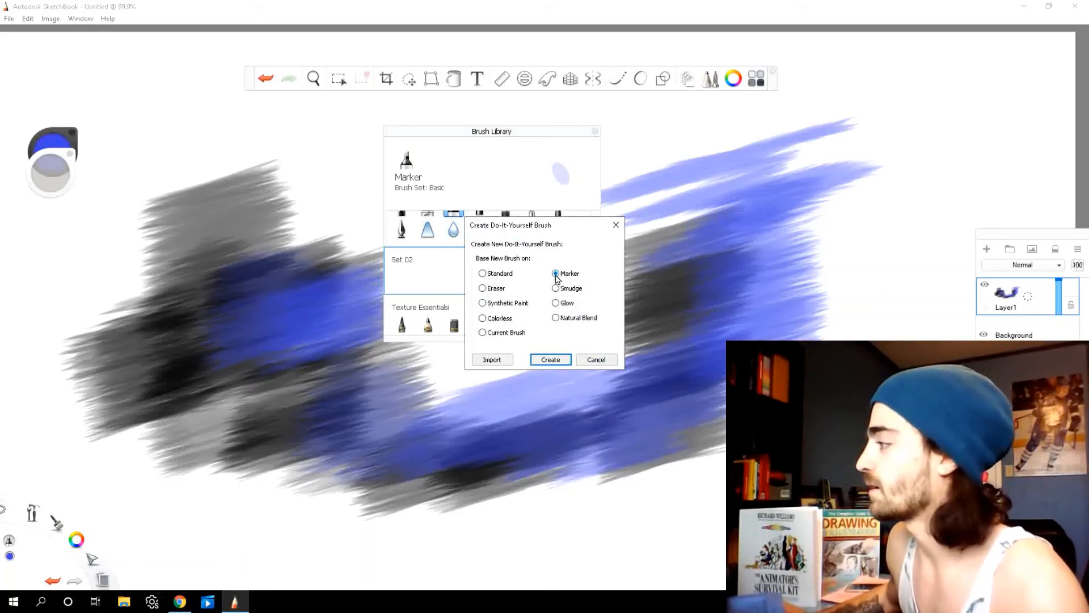
click(553, 360)
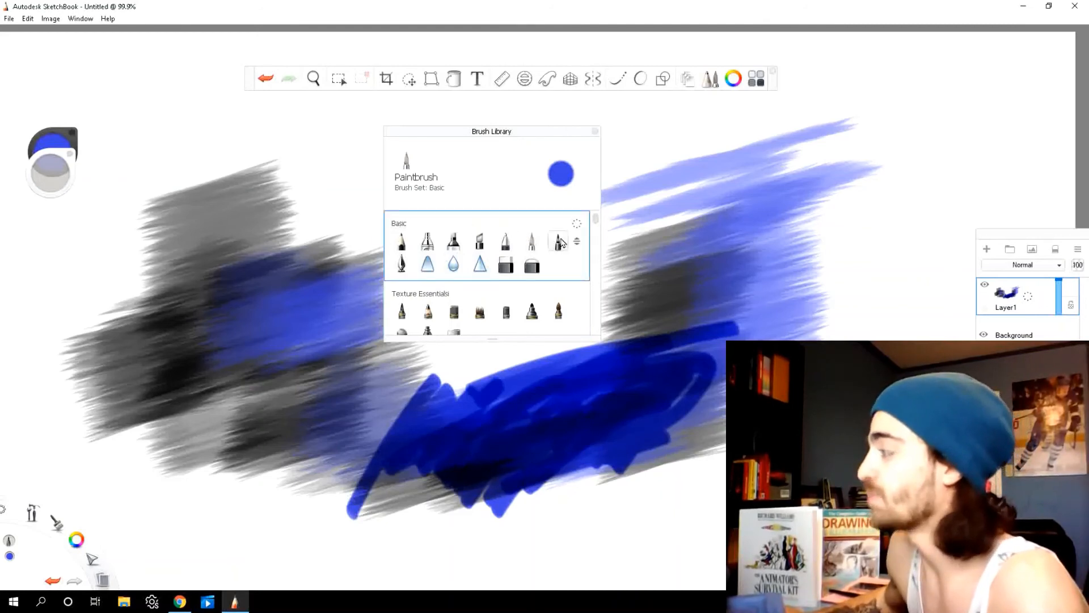
Export the Basic brush set to the Pictures folder as Basic.skbrushes
click(576, 224)
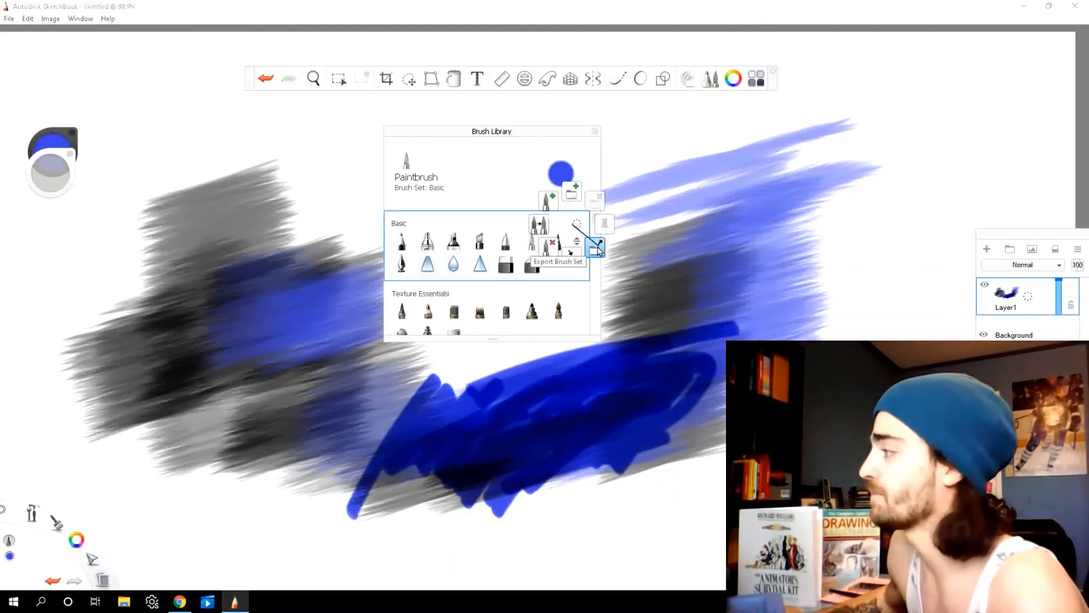
click(598, 248)
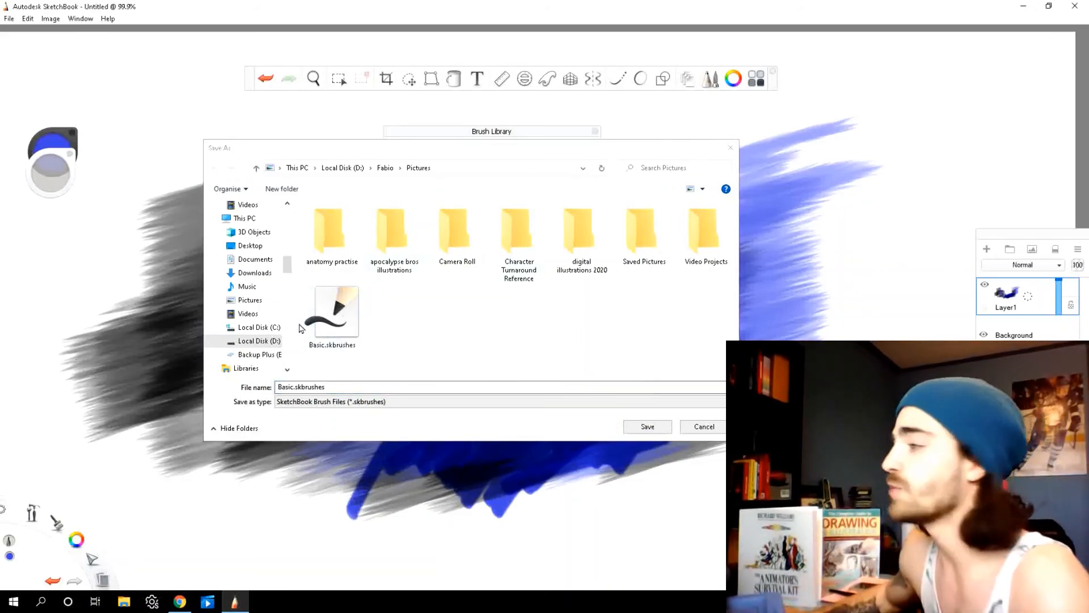
click(658, 433)
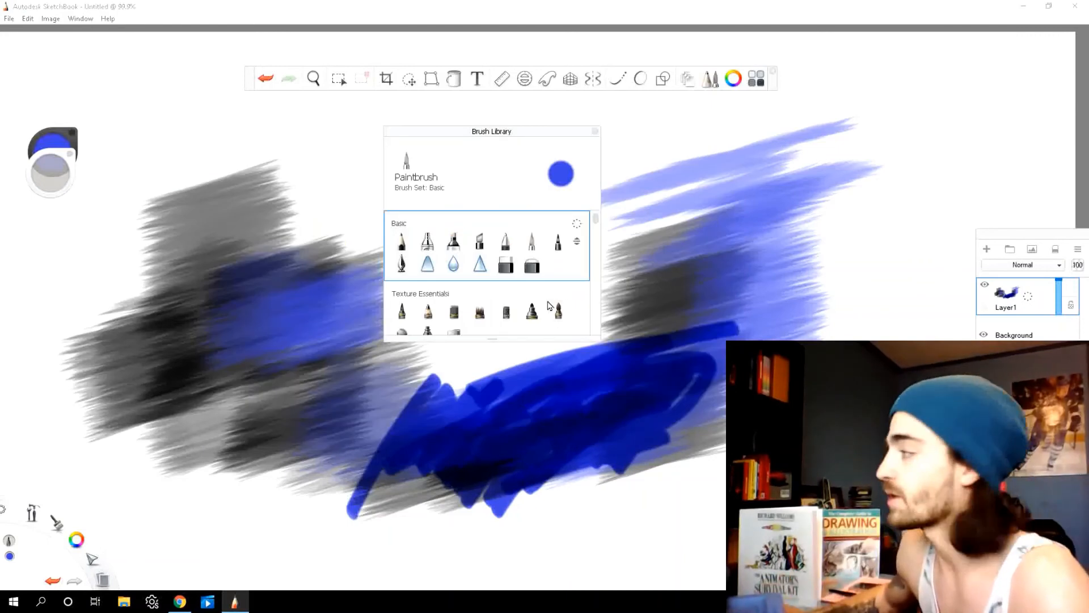
Import the brush set from Basic.skbrushes in the Pictures folder and bring the imported set into view
click(576, 224)
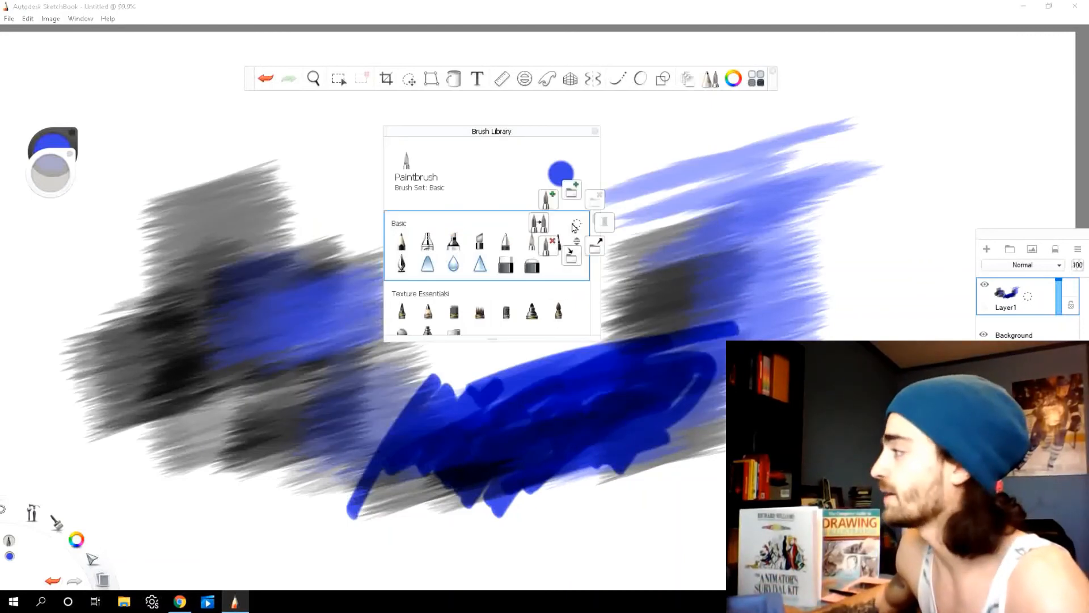
click(573, 256)
click(349, 323)
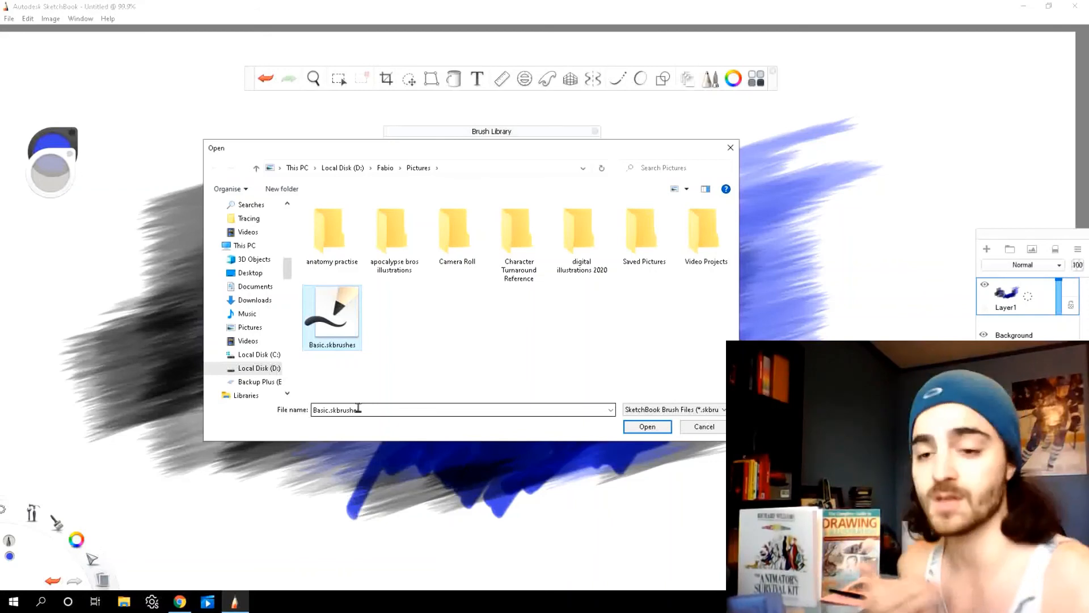
click(647, 426)
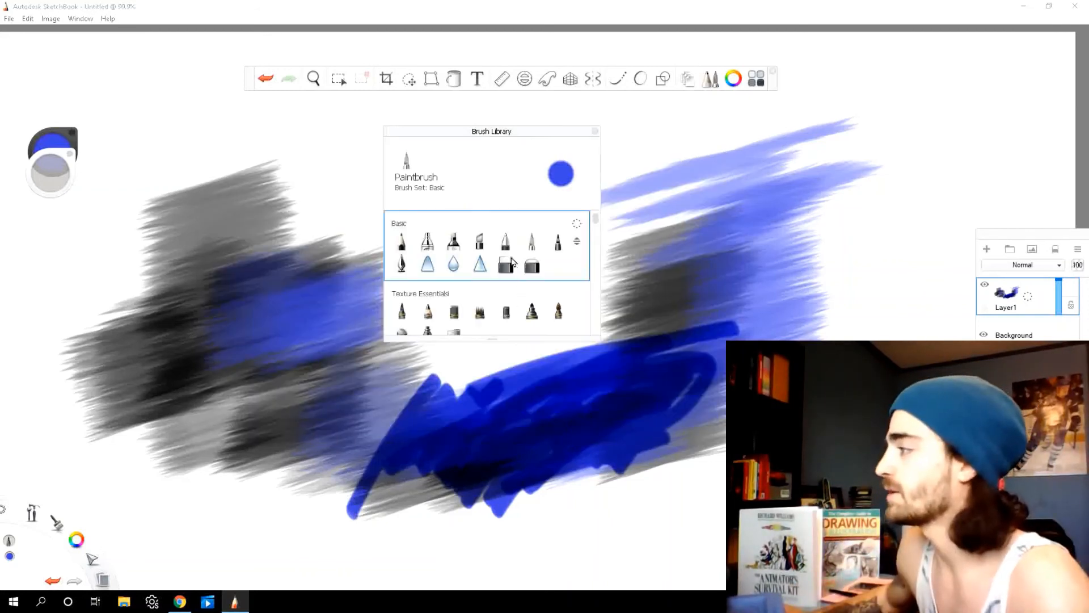
scroll(523, 281, down, 1)
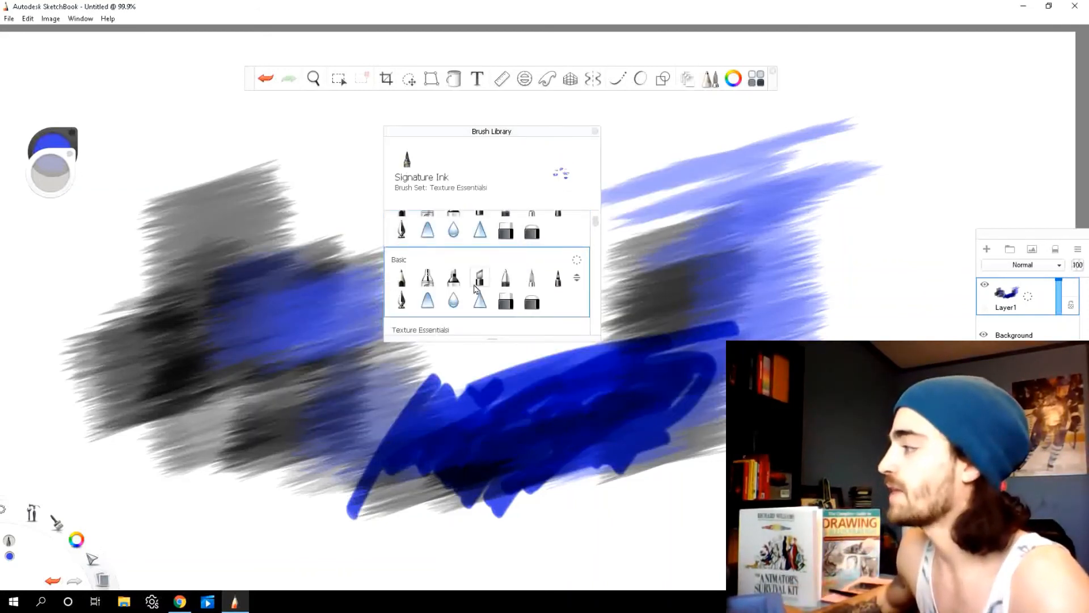